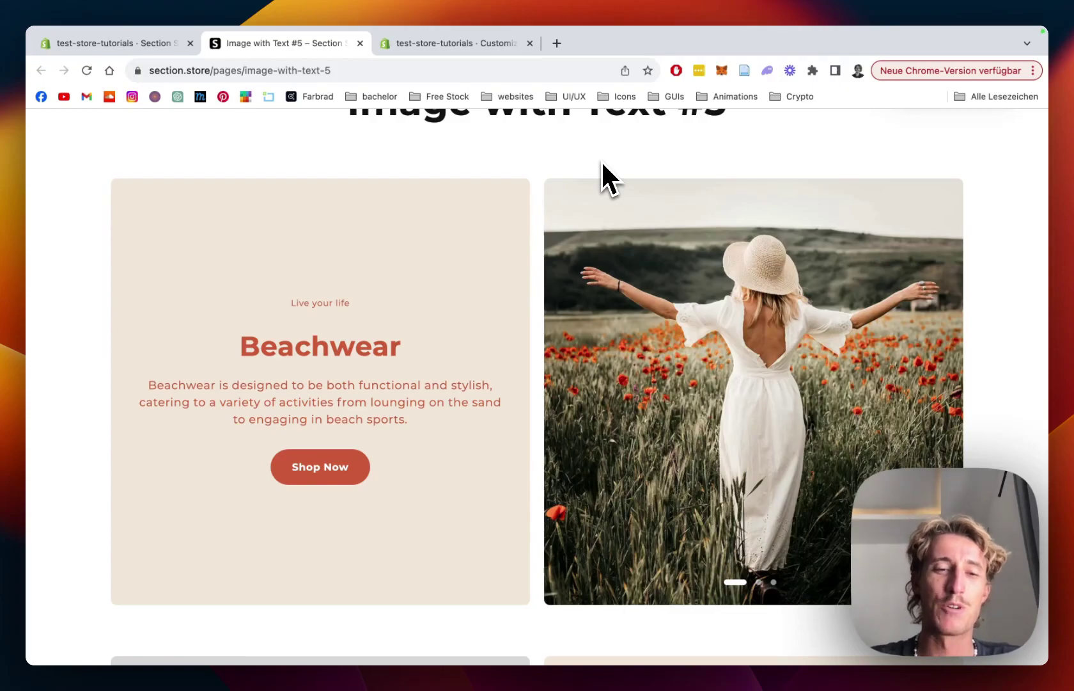
Scroll the demo page to watch the three-slide Image with Text #5 slideshow cycle
{"action": "scroll", "coordinate": [602, 165], "scroll_direction": "up", "scroll_amount": 2}
{"action": "scroll", "coordinate": [602, 165], "scroll_direction": "down", "scroll_amount": 1}
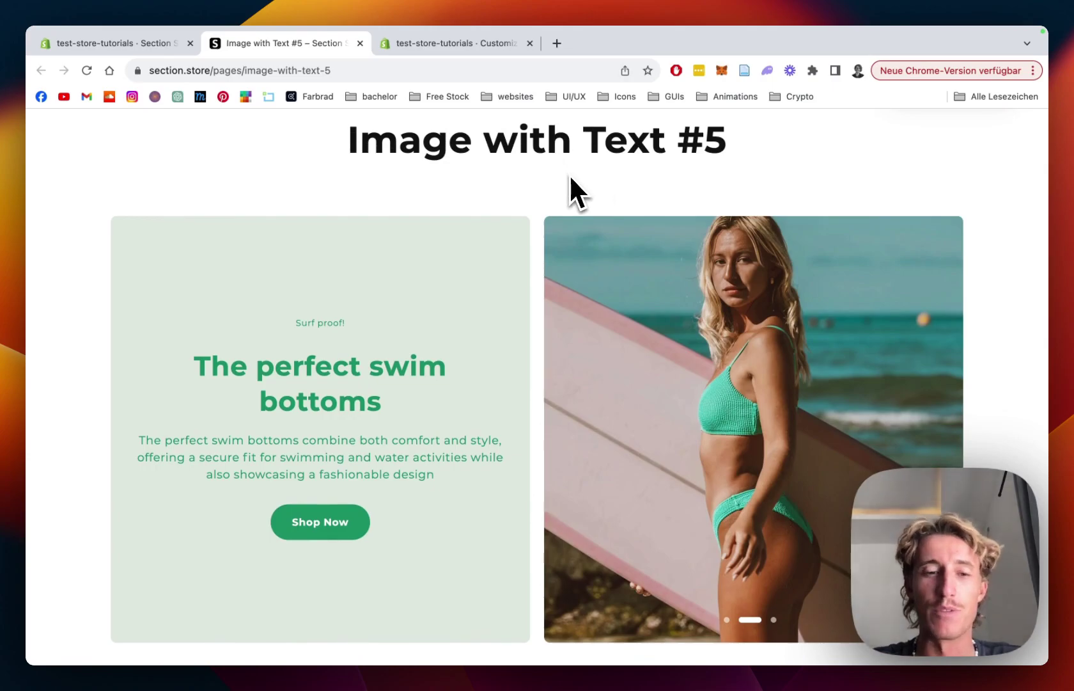
{"action": "scroll", "coordinate": [570, 178], "scroll_direction": "down", "scroll_amount": 1}
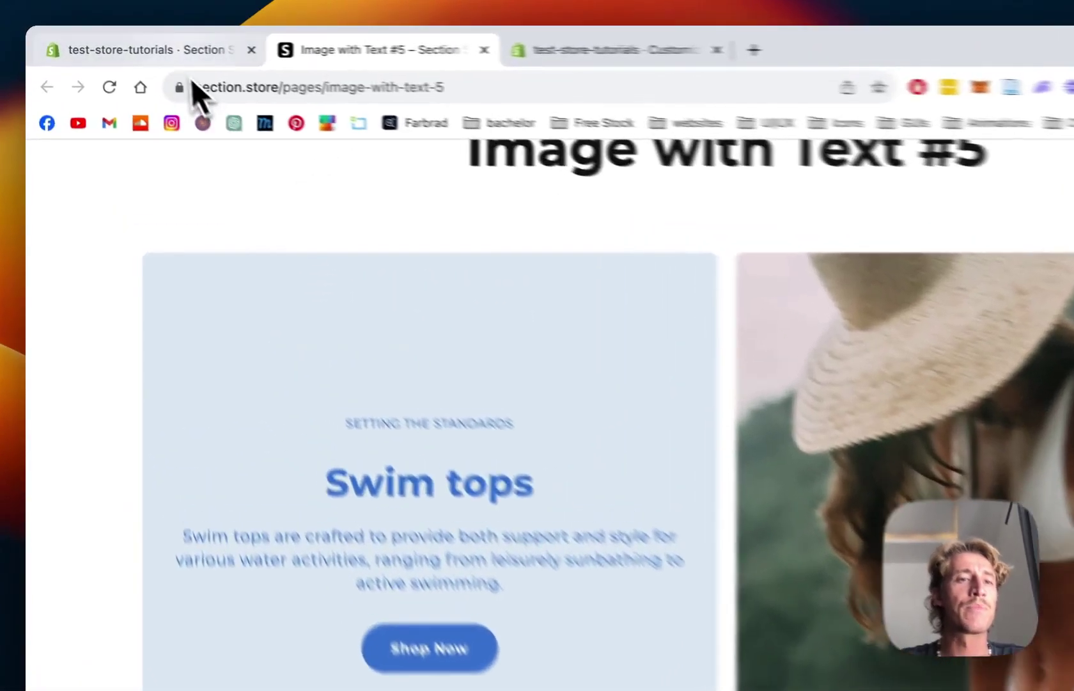
Return to the Section Store catalogue in Shopify admin and search it for 'image with'
{"action": "left_click", "coordinate": [138, 45]}
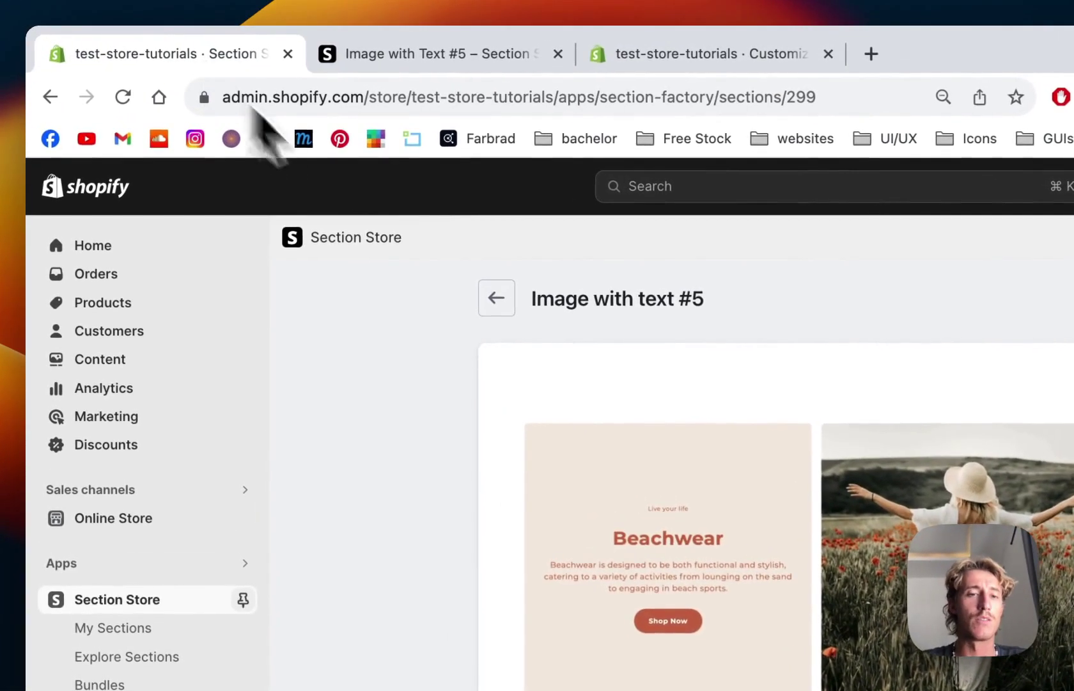
{"action": "left_click", "coordinate": [496, 299]}
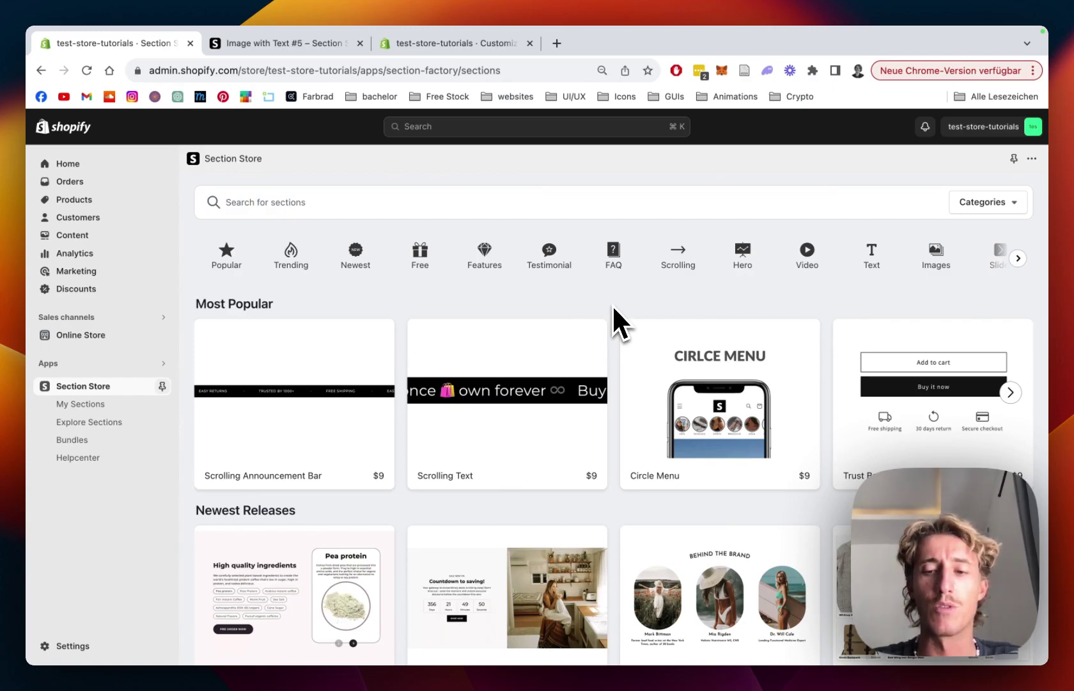
{"action": "scroll", "coordinate": [612, 305], "scroll_direction": "down", "scroll_amount": 5}
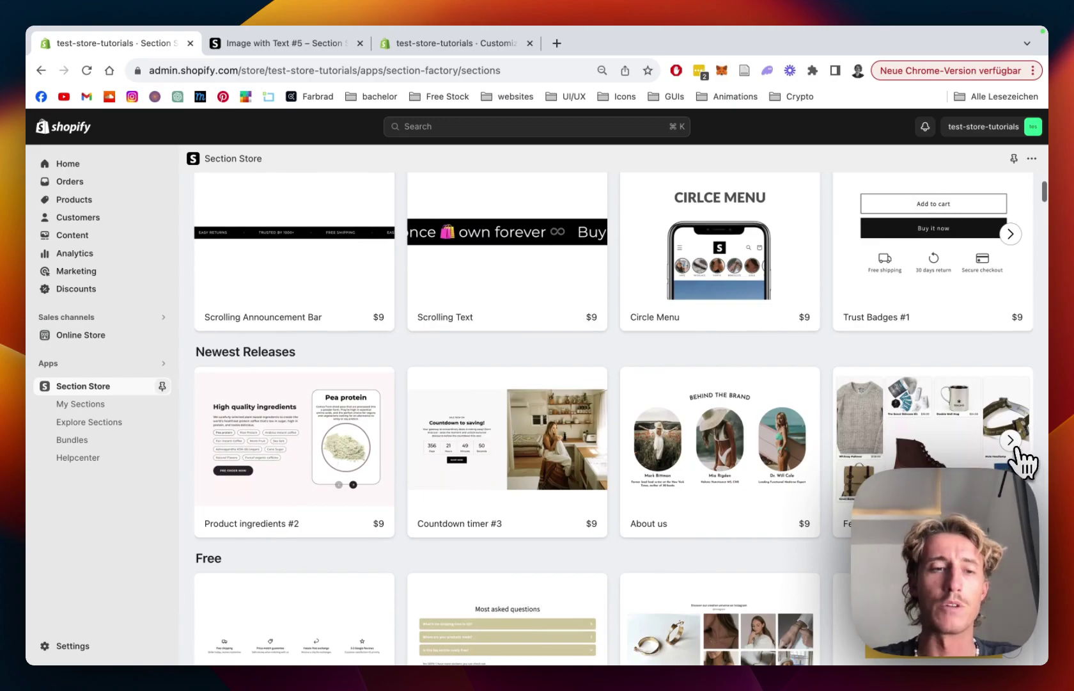
{"action": "scroll", "coordinate": [629, 412], "scroll_direction": "up", "scroll_amount": 5}
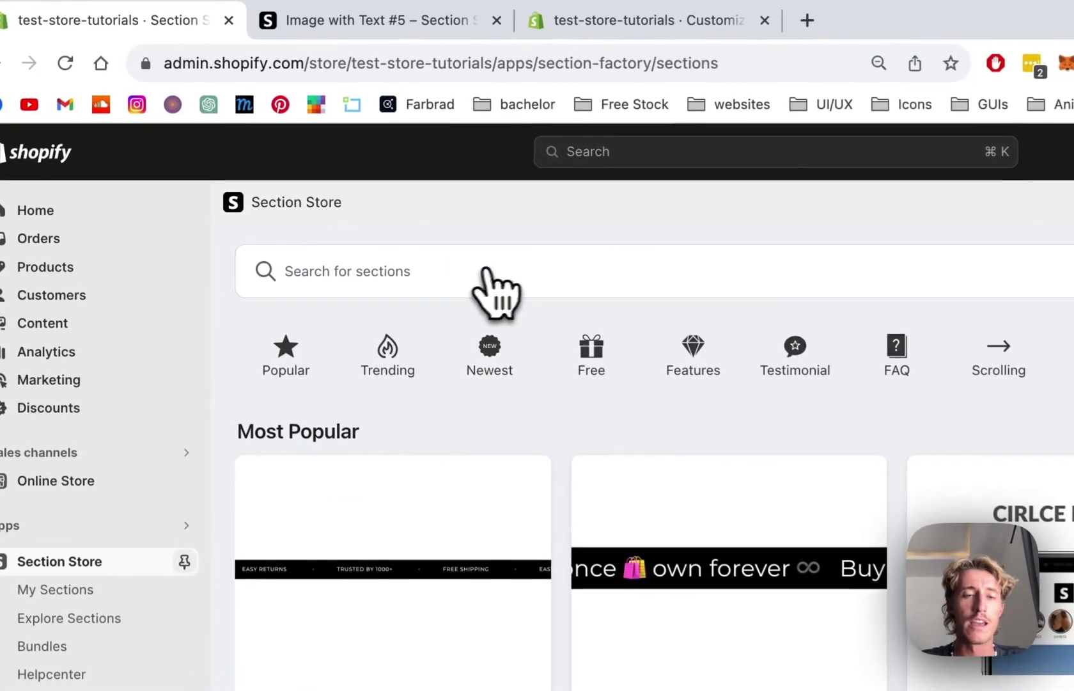
{"action": "left_click", "coordinate": [418, 271]}
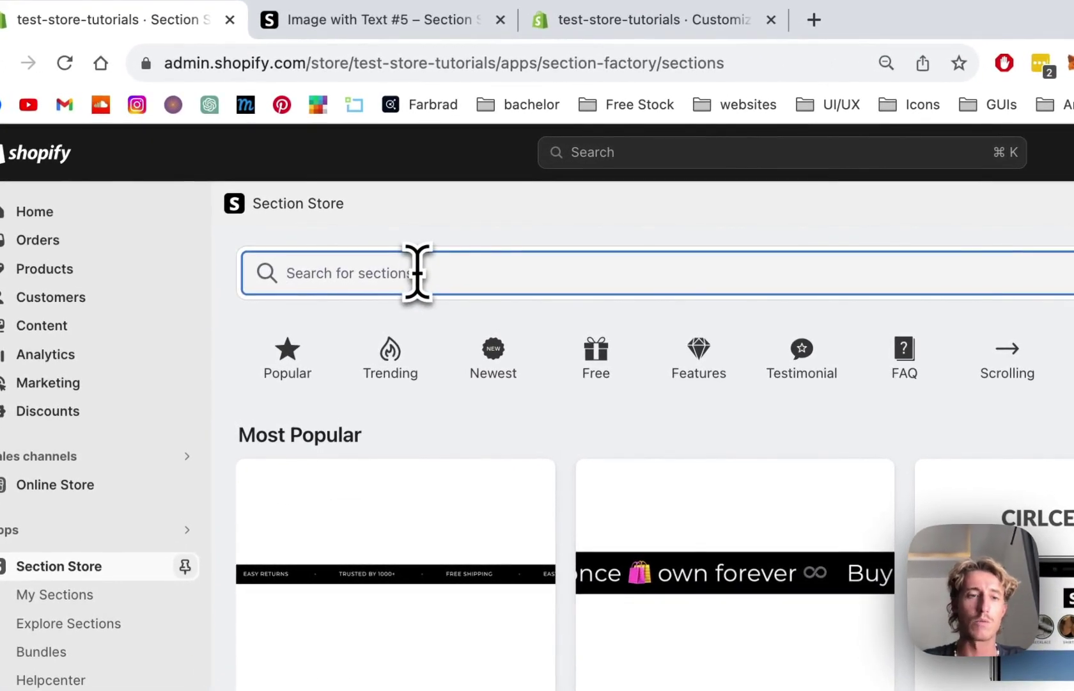
{"action": "type", "text": "image"}
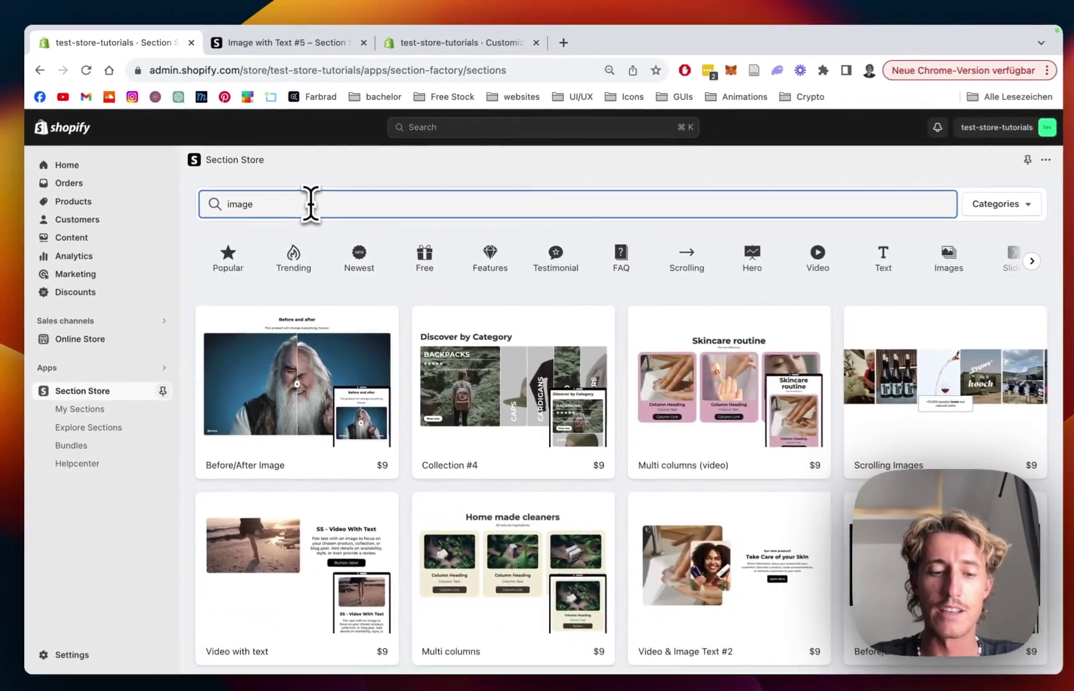
{"action": "type", "text": " with"}
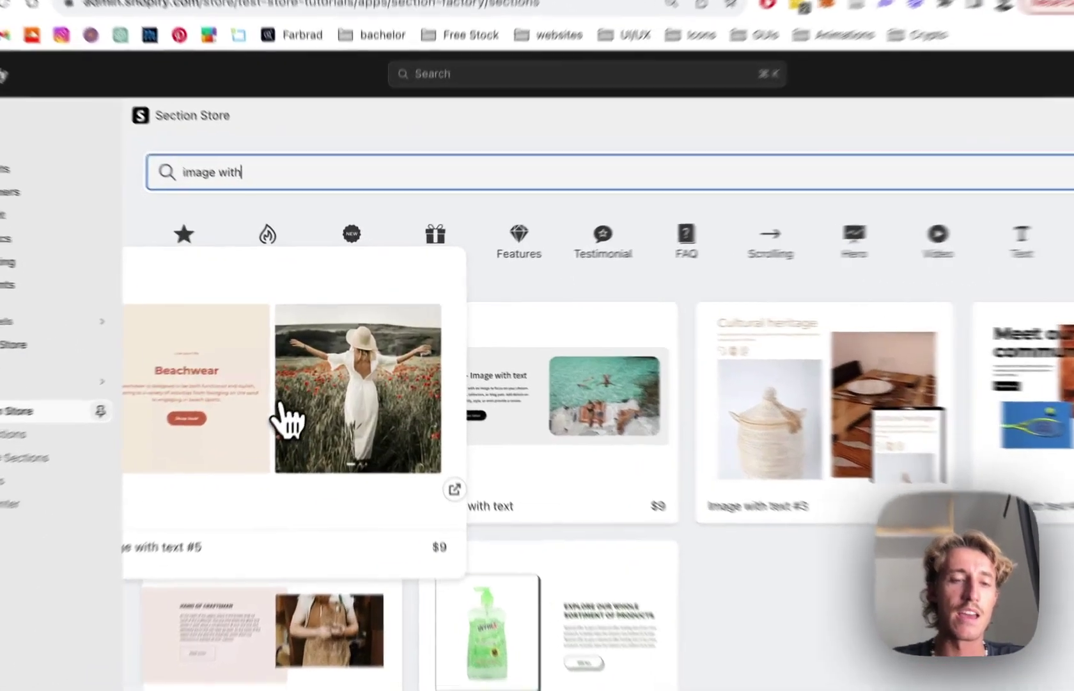
Open the Image with text #5 card and read its details, priced $9 and already owned
{"action": "left_click", "coordinate": [311, 422]}
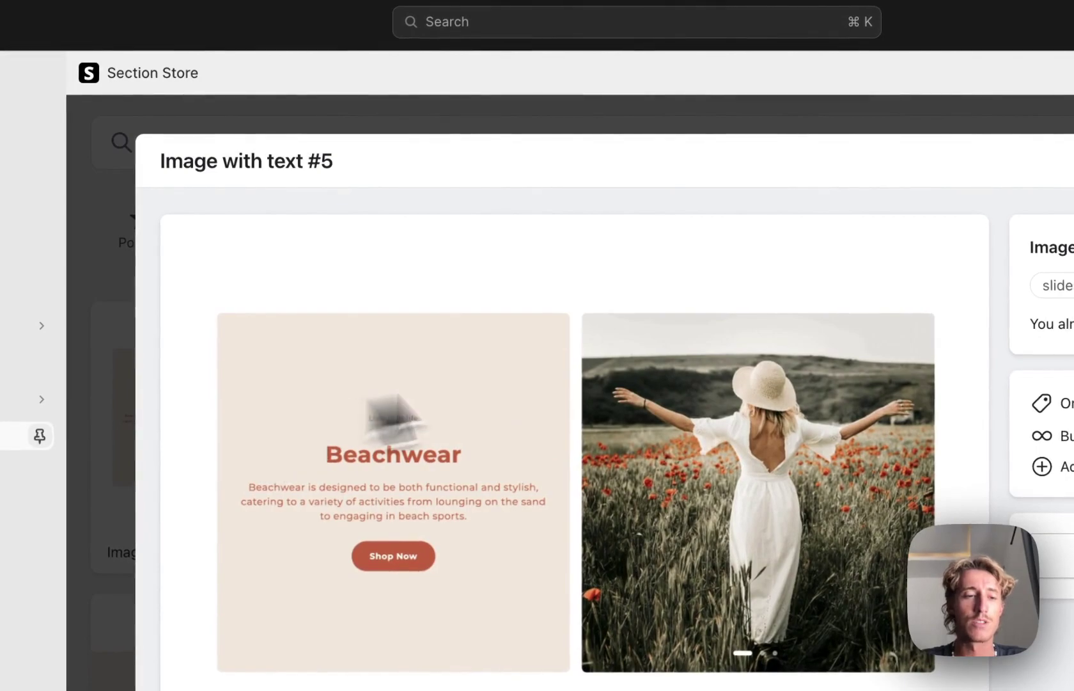
{"action": "scroll", "coordinate": [743, 376], "scroll_direction": "down", "scroll_amount": 2}
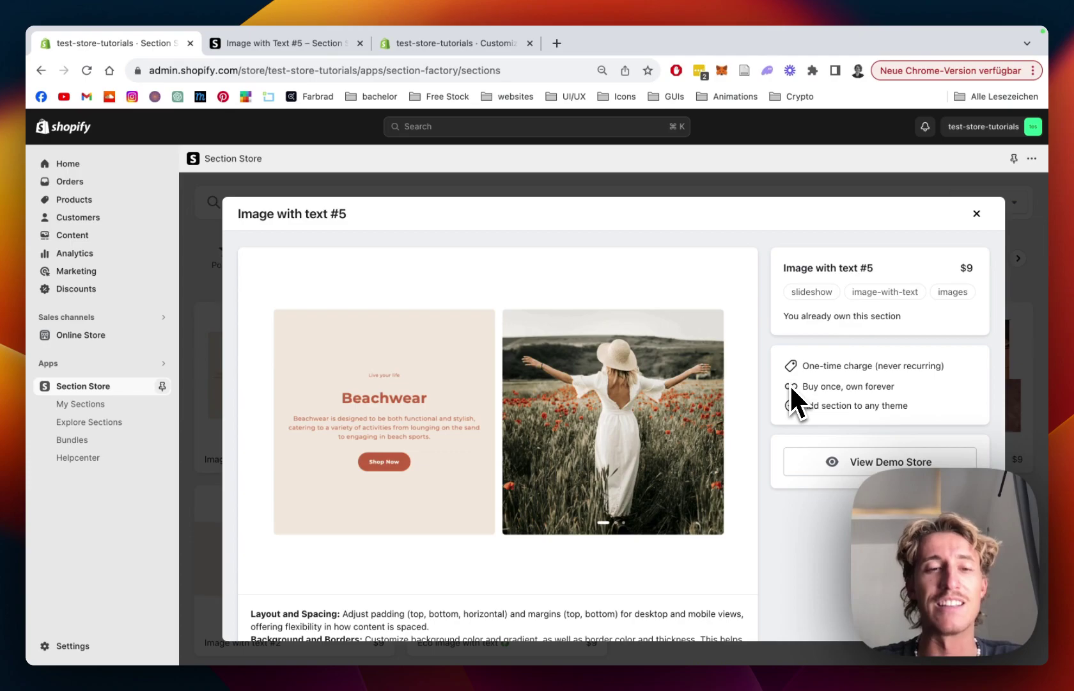
{"action": "scroll", "coordinate": [790, 384], "scroll_direction": "down", "scroll_amount": 1}
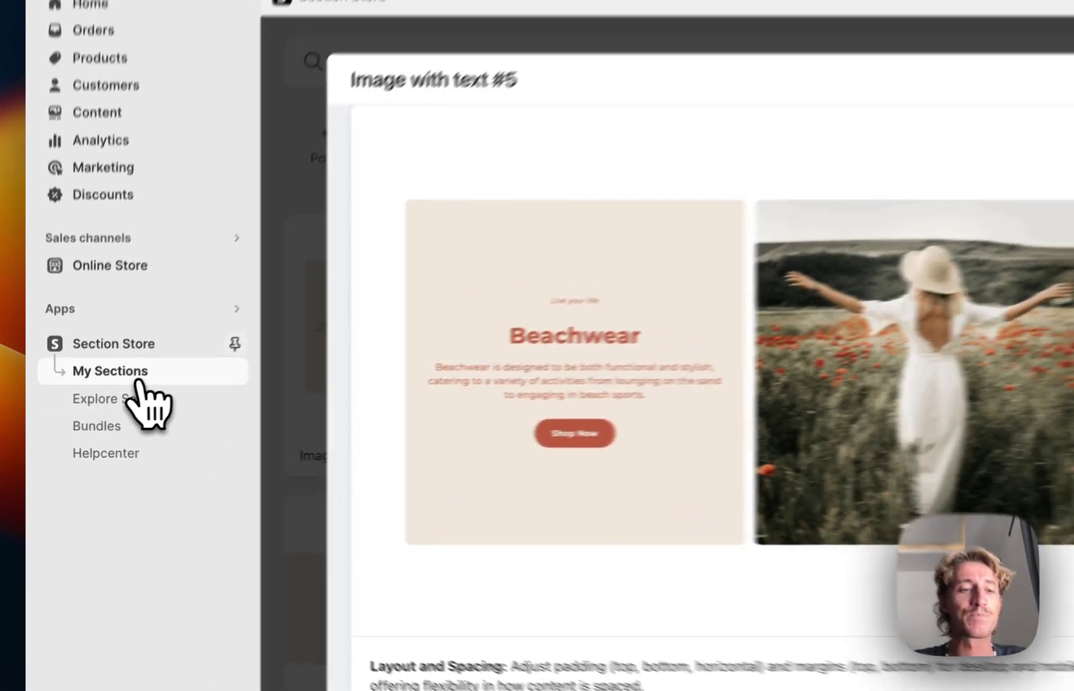
From My Sections, customize Image with text #5 in the Dawn (Live) theme
{"action": "left_click", "coordinate": [142, 377]}
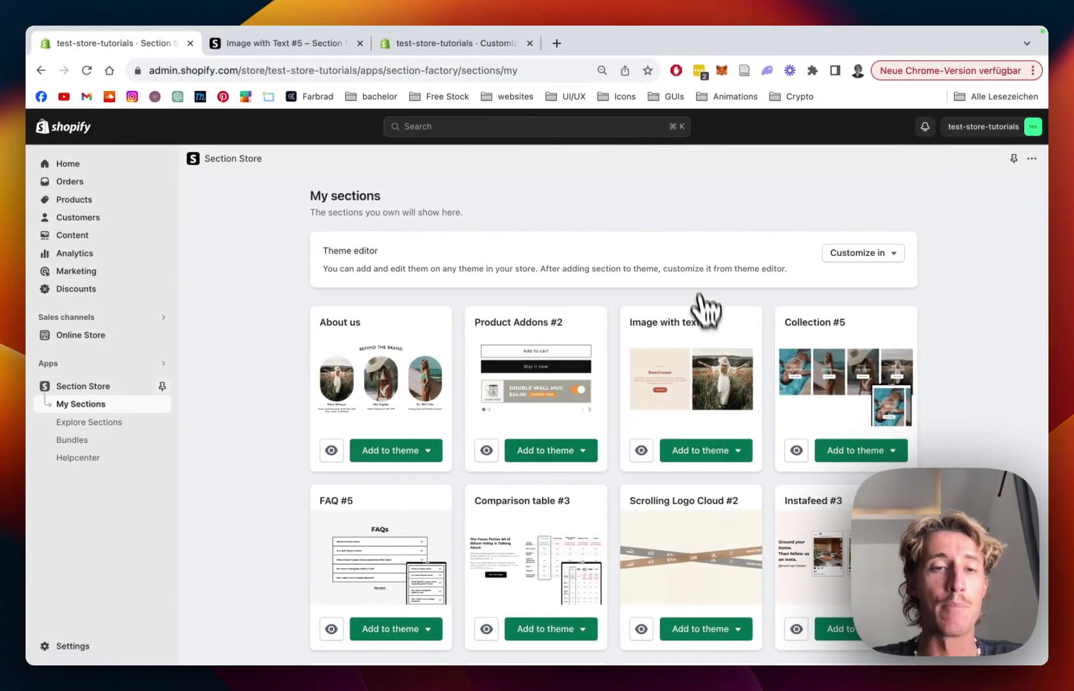
{"action": "scroll", "coordinate": [706, 310], "scroll_direction": "down", "scroll_amount": 1}
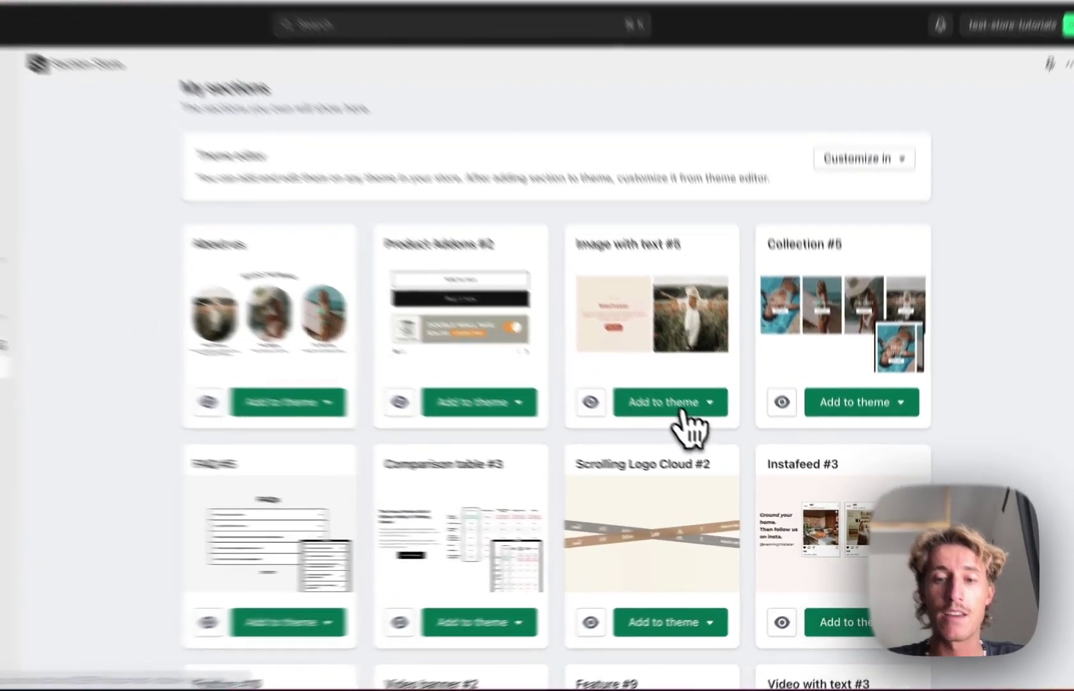
{"action": "left_click", "coordinate": [713, 434]}
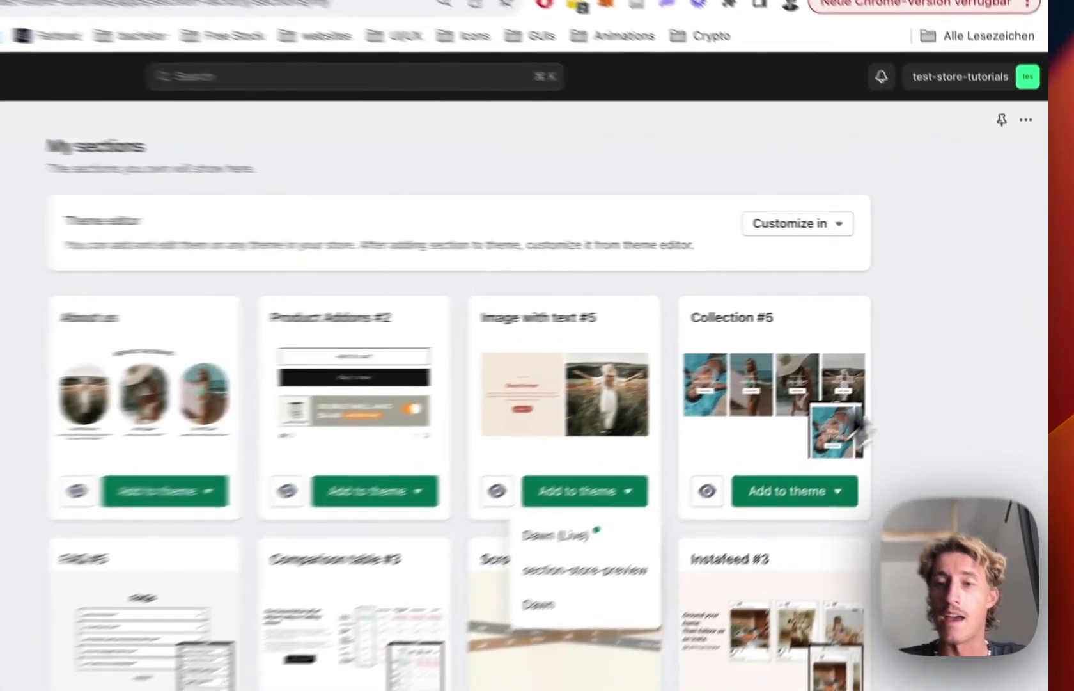
{"action": "left_click", "coordinate": [952, 332]}
{"action": "left_click", "coordinate": [861, 238]}
{"action": "left_click", "coordinate": [579, 184]}
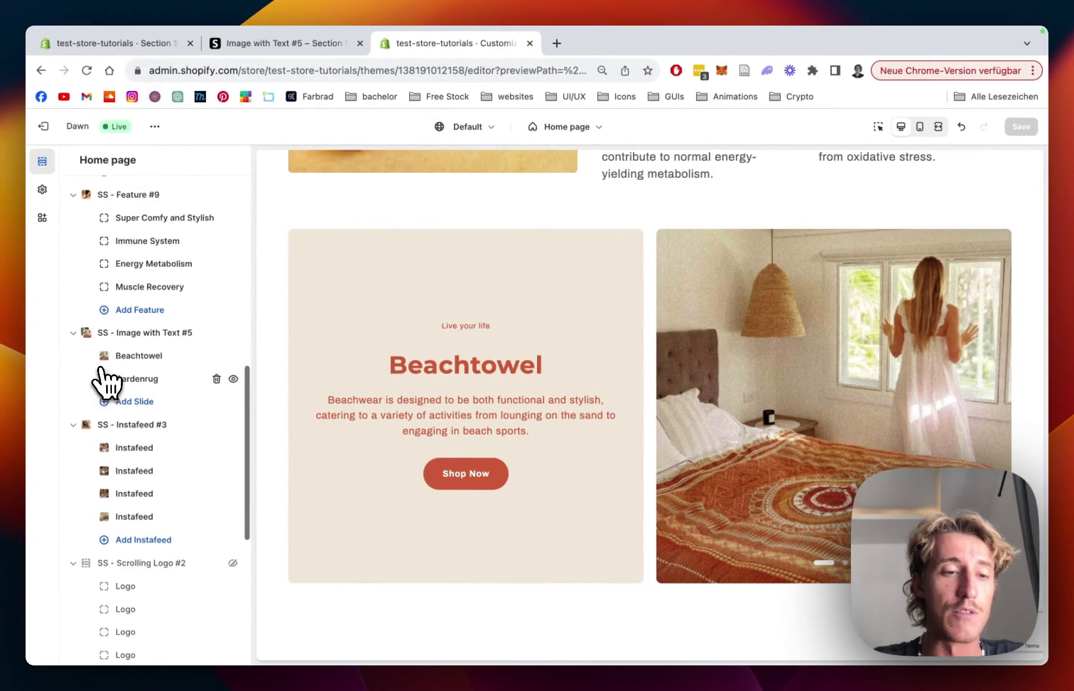
Delete the SS - Image with Text #5 section from the Dawn home page and save
{"action": "scroll", "coordinate": [185, 333], "scroll_direction": "down", "scroll_amount": 3}
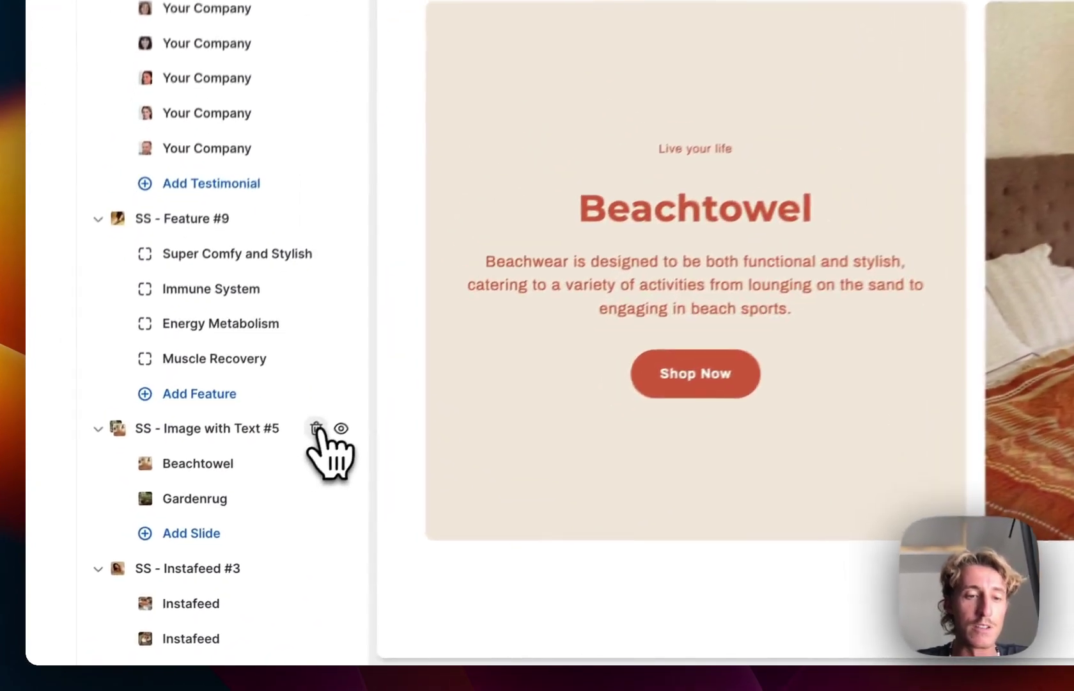
{"action": "left_click", "coordinate": [316, 429]}
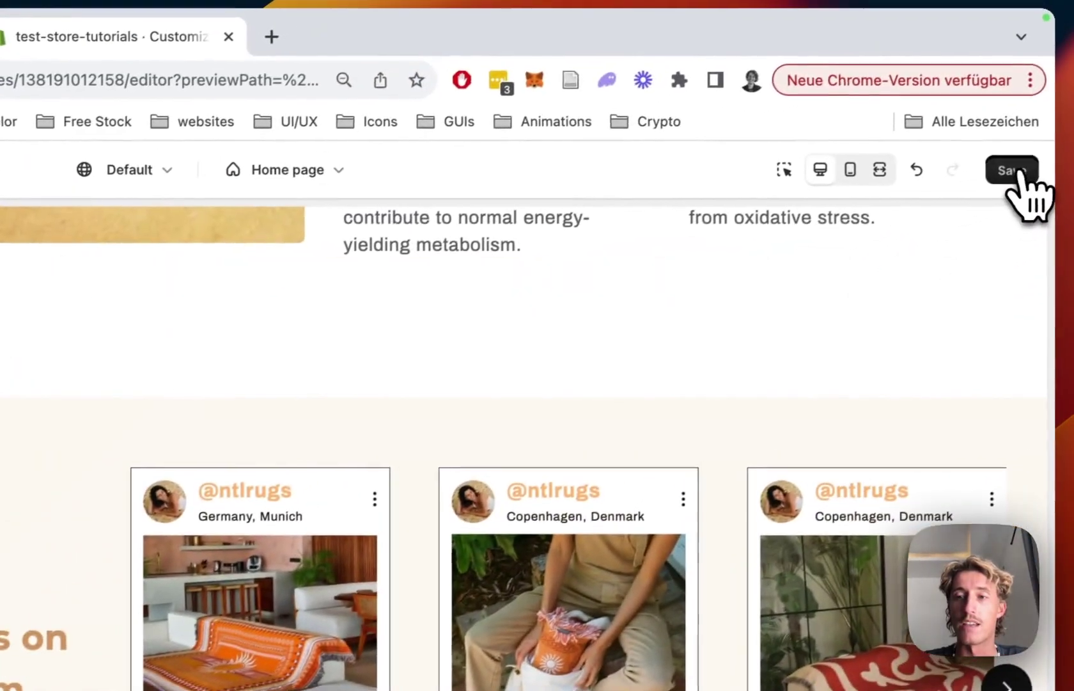
{"action": "left_click", "coordinate": [1012, 169]}
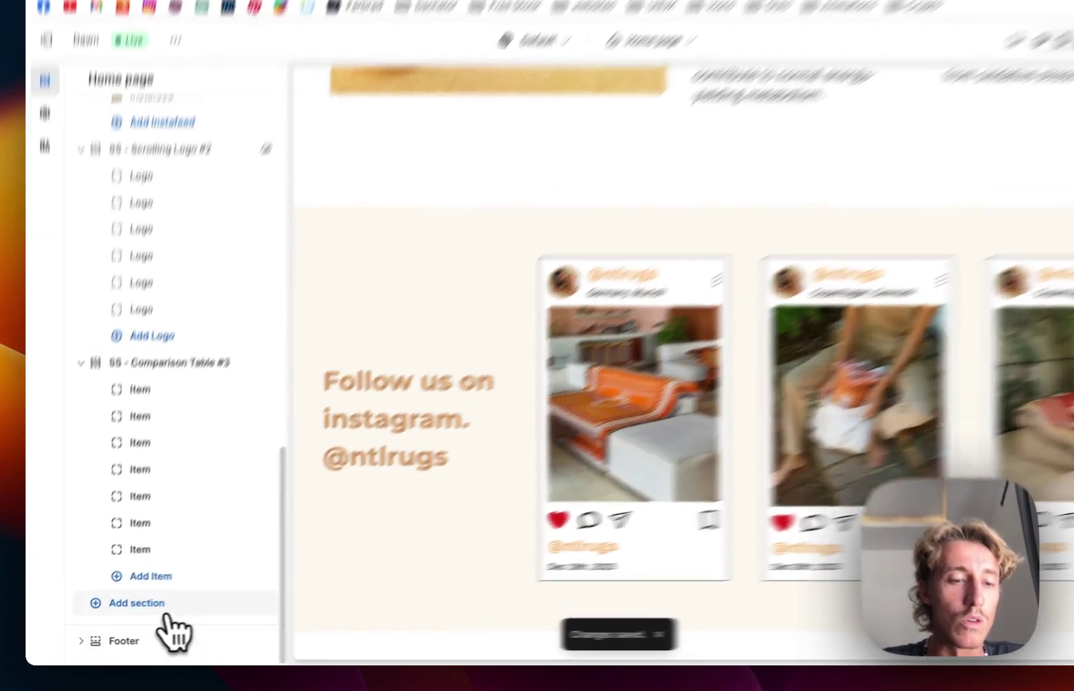
Add a new SS - Image with Text #5 section and move it just below SS - Feature #9
{"action": "left_click", "coordinate": [143, 611]}
{"action": "type", "text": "image with"}
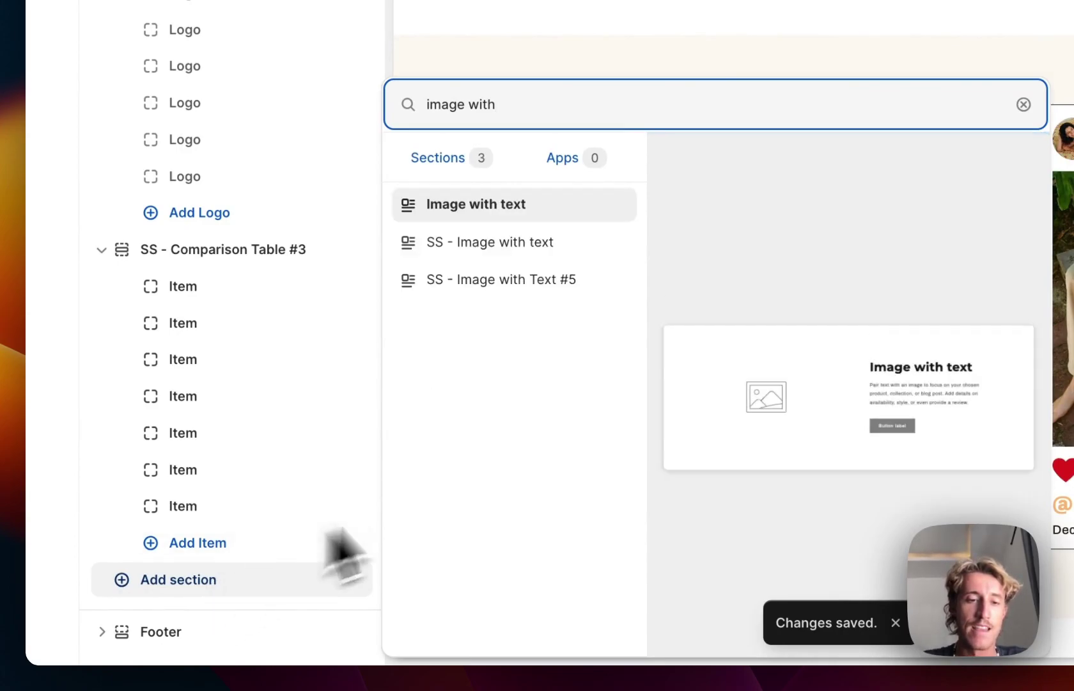
{"action": "left_click", "coordinate": [489, 282]}
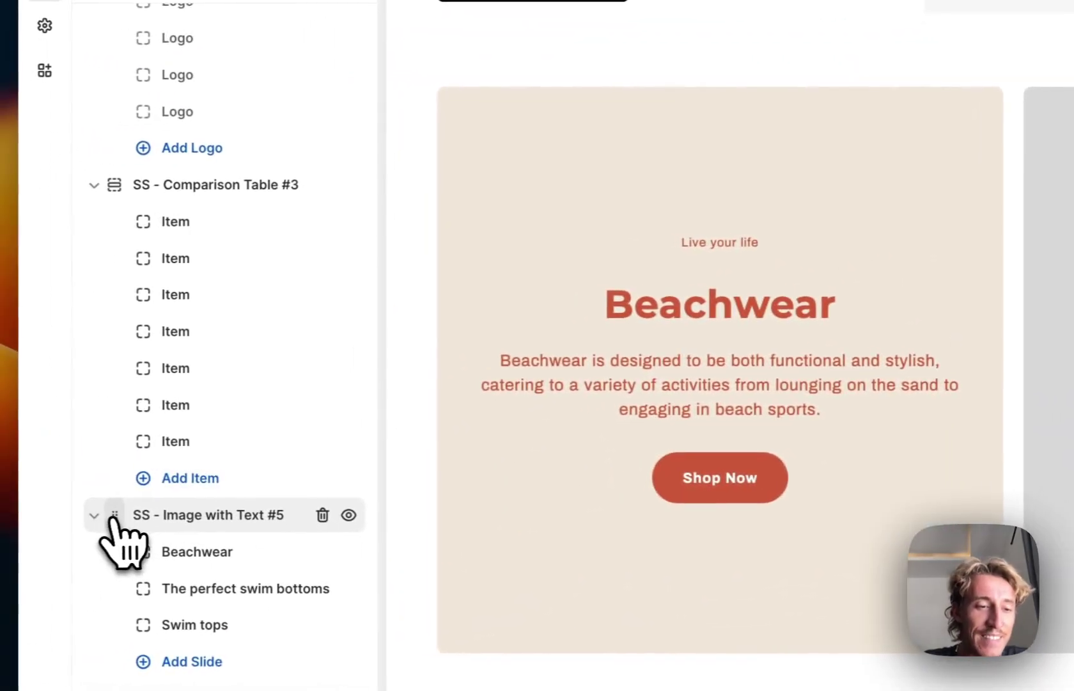
{"action": "left_click_drag", "start_coordinate": [113, 517], "coordinate": [144, 206]}
{"action": "left_click_drag", "start_coordinate": [152, 327], "coordinate": [153, 391]}
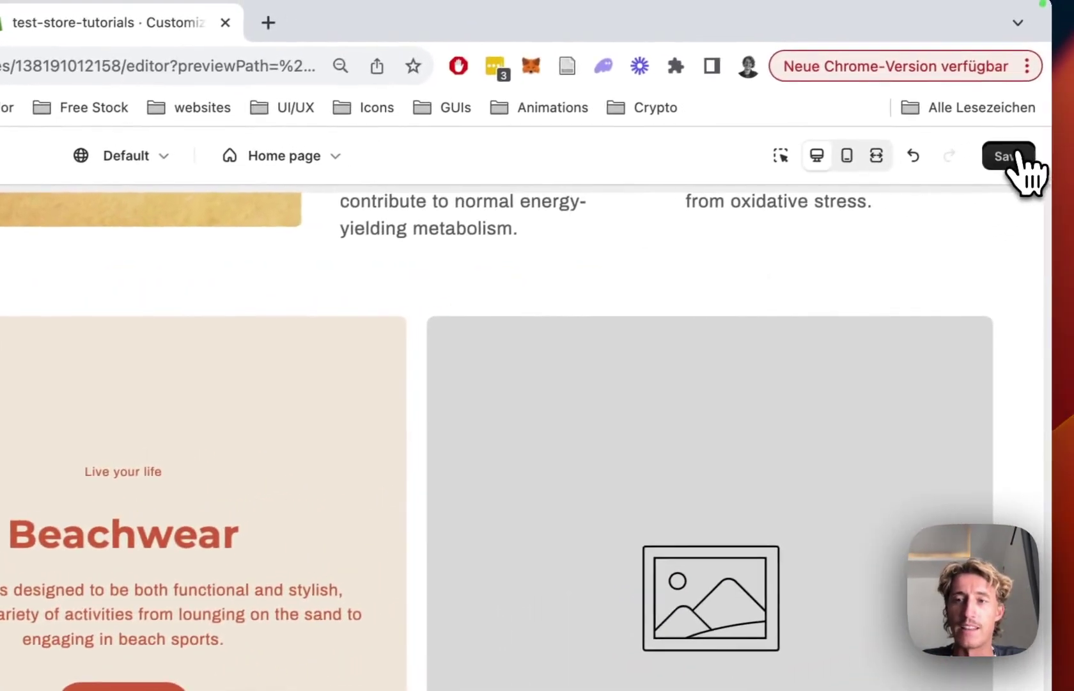
Save the home page, then bring up the image picker for the Beachwear slide
{"action": "left_click", "coordinate": [1009, 159]}
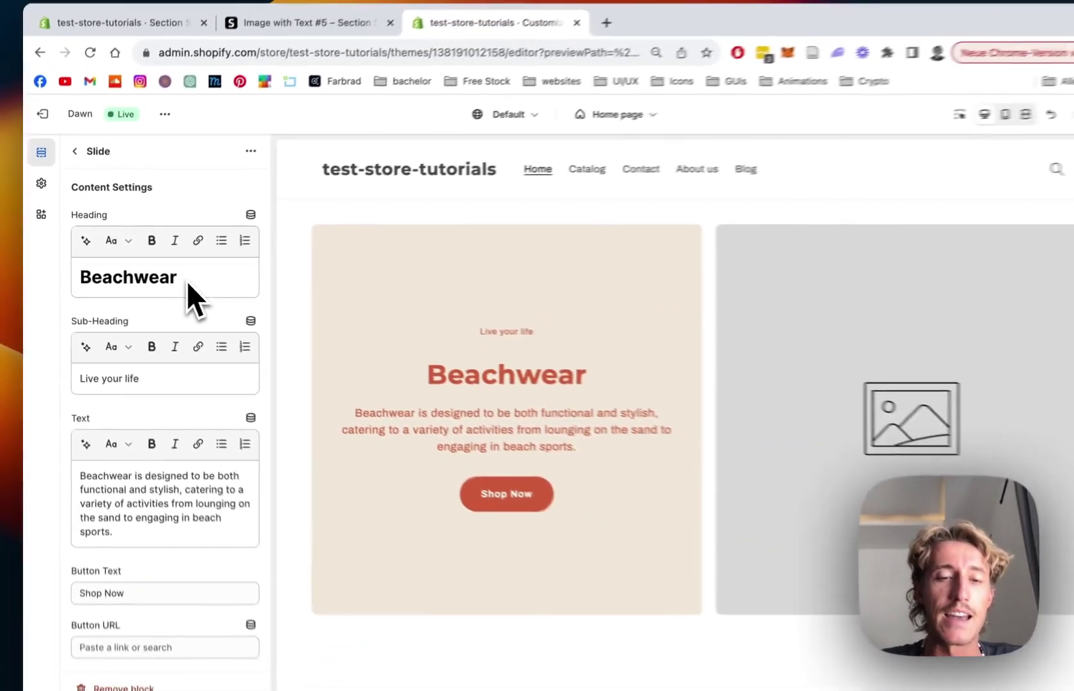
{"action": "scroll", "coordinate": [175, 277], "scroll_direction": "down", "scroll_amount": 3}
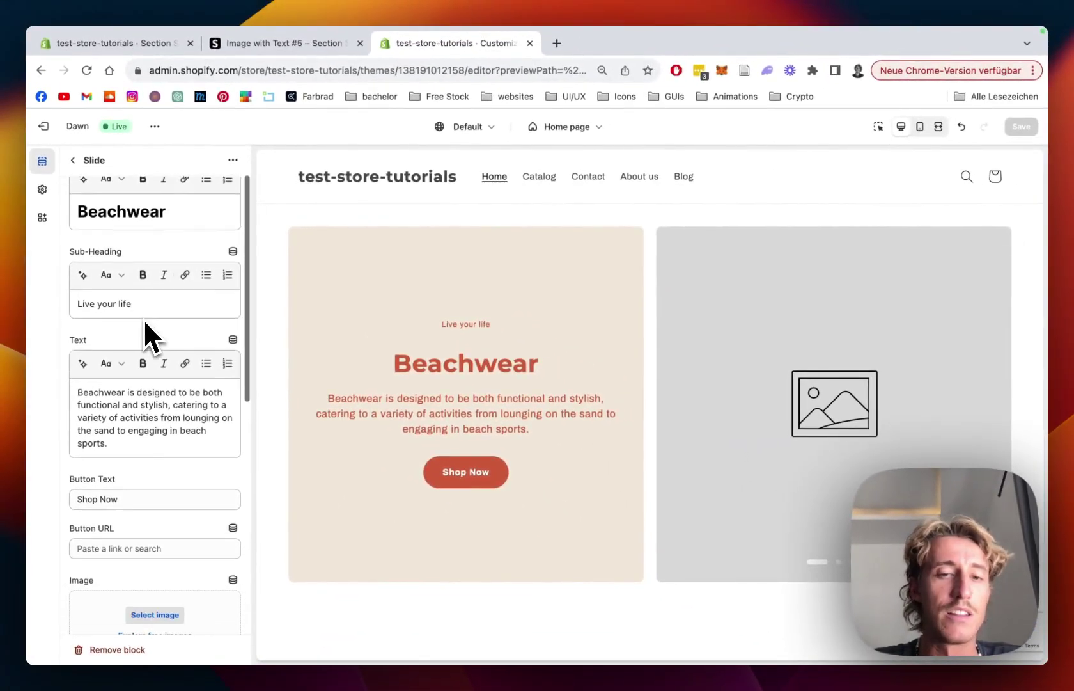
{"action": "scroll", "coordinate": [168, 342], "scroll_direction": "down", "scroll_amount": 2}
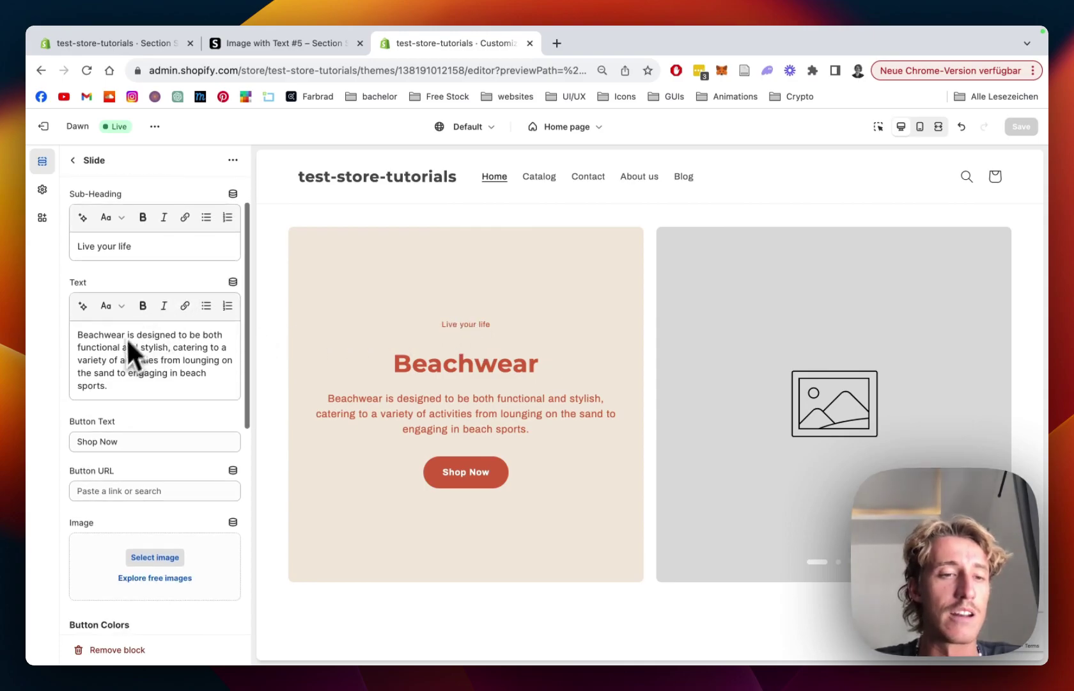
{"action": "scroll", "coordinate": [172, 387], "scroll_direction": "down", "scroll_amount": 2}
{"action": "left_click", "coordinate": [160, 513]}
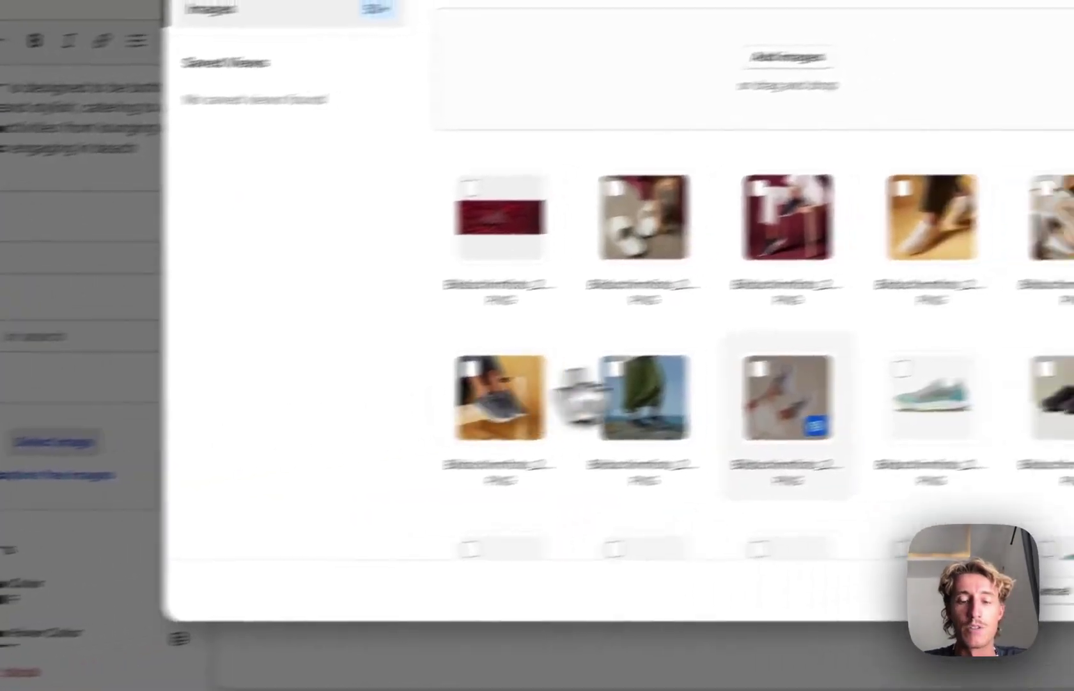
Give the Beachwear slide a poolside photo from the store library
{"action": "scroll", "coordinate": [767, 435], "scroll_direction": "down", "scroll_amount": 10}
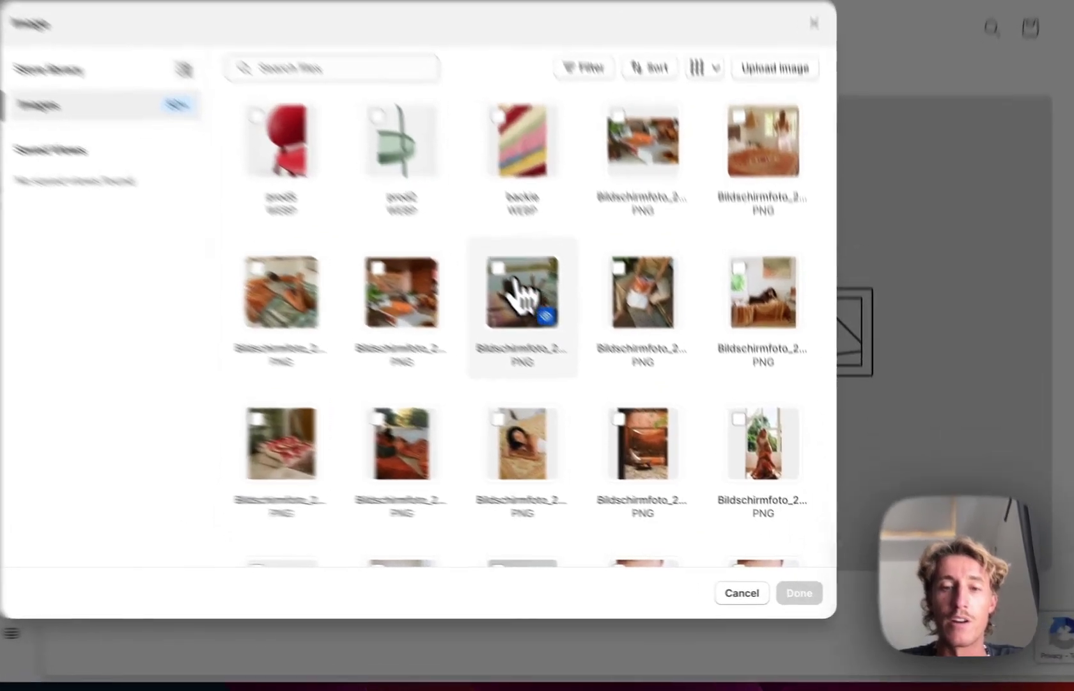
{"action": "left_click", "coordinate": [617, 383]}
{"action": "left_click", "coordinate": [775, 590]}
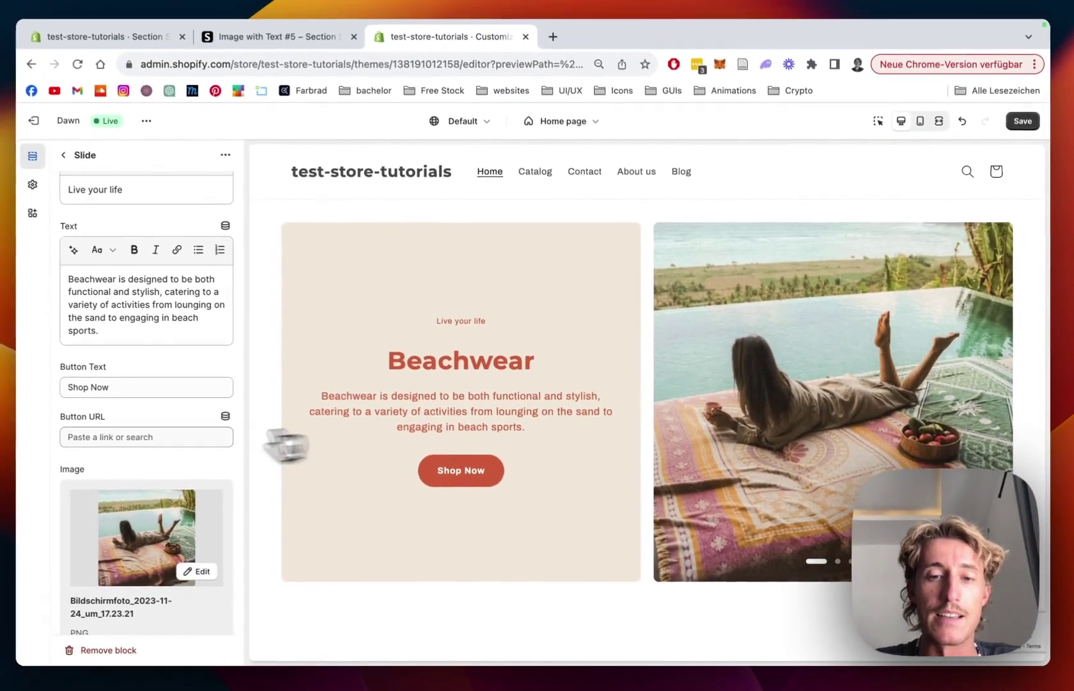
Replace the slide's Beachwear heading with Beachview
{"action": "scroll", "coordinate": [201, 382], "scroll_direction": "down", "scroll_amount": 6}
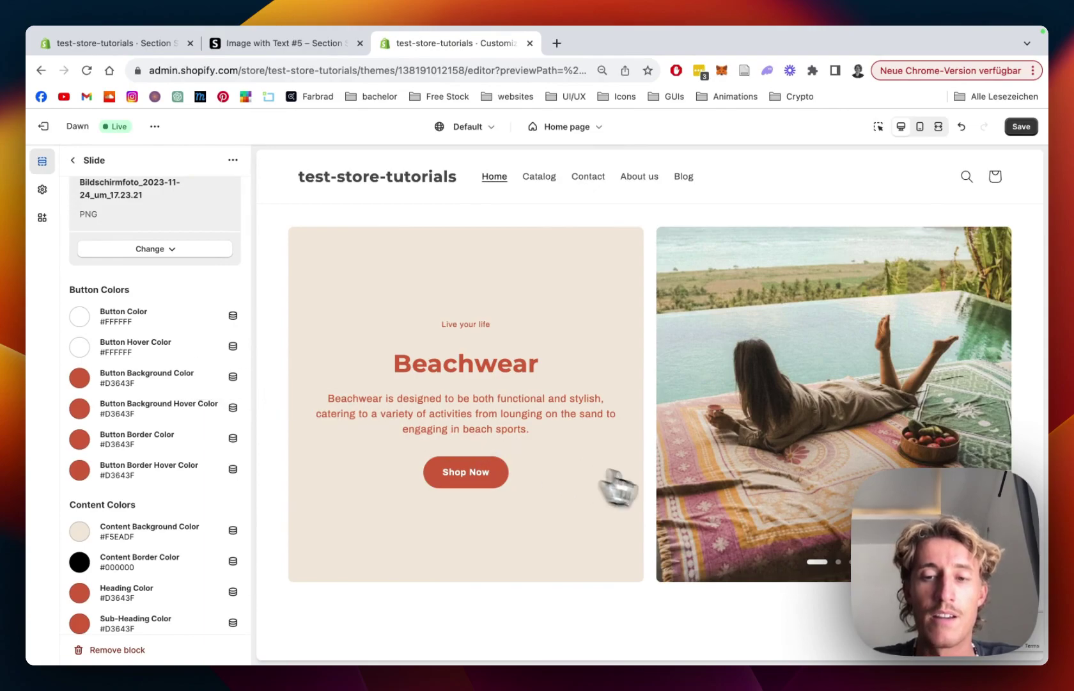
{"action": "scroll", "coordinate": [192, 427], "scroll_direction": "down", "scroll_amount": 3}
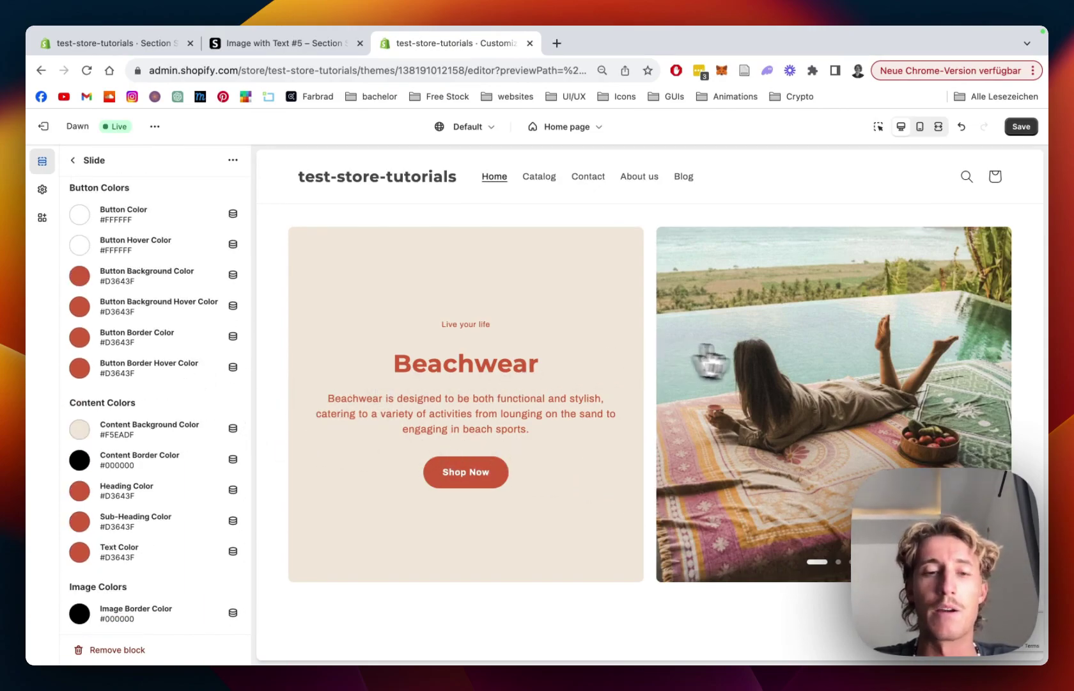
{"action": "scroll", "coordinate": [534, 437], "scroll_direction": "up", "scroll_amount": 3}
{"action": "scroll", "coordinate": [704, 336], "scroll_direction": "down", "scroll_amount": 3}
{"action": "scroll", "coordinate": [73, 232], "scroll_direction": "up", "scroll_amount": 10}
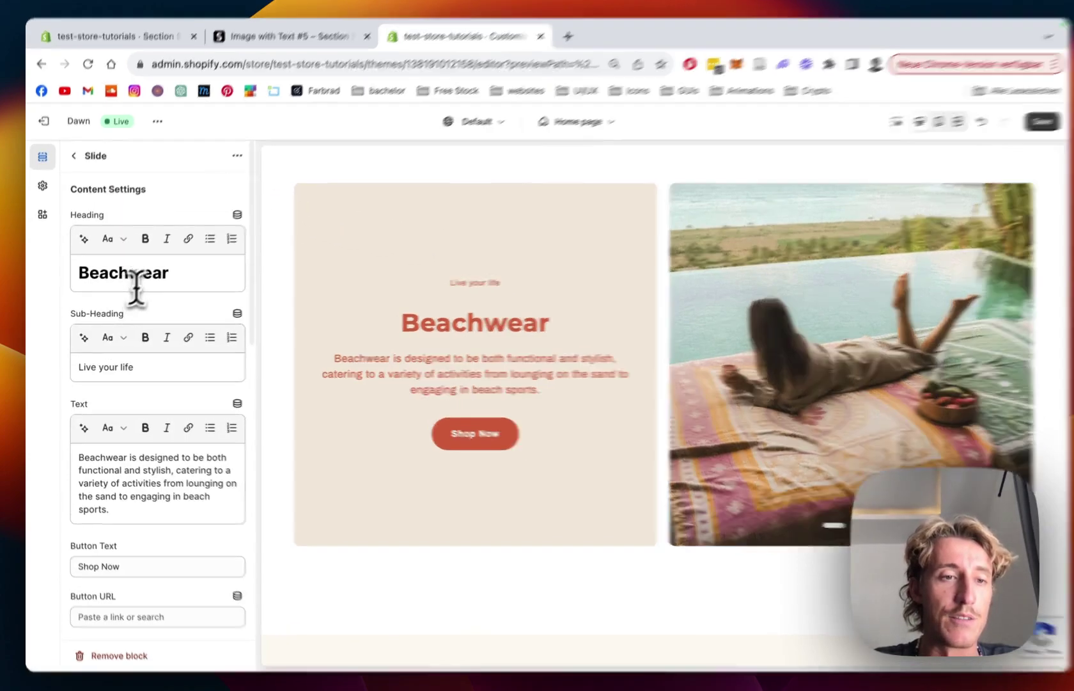
{"action": "left_click_drag", "start_coordinate": [170, 281], "coordinate": [47, 294]}
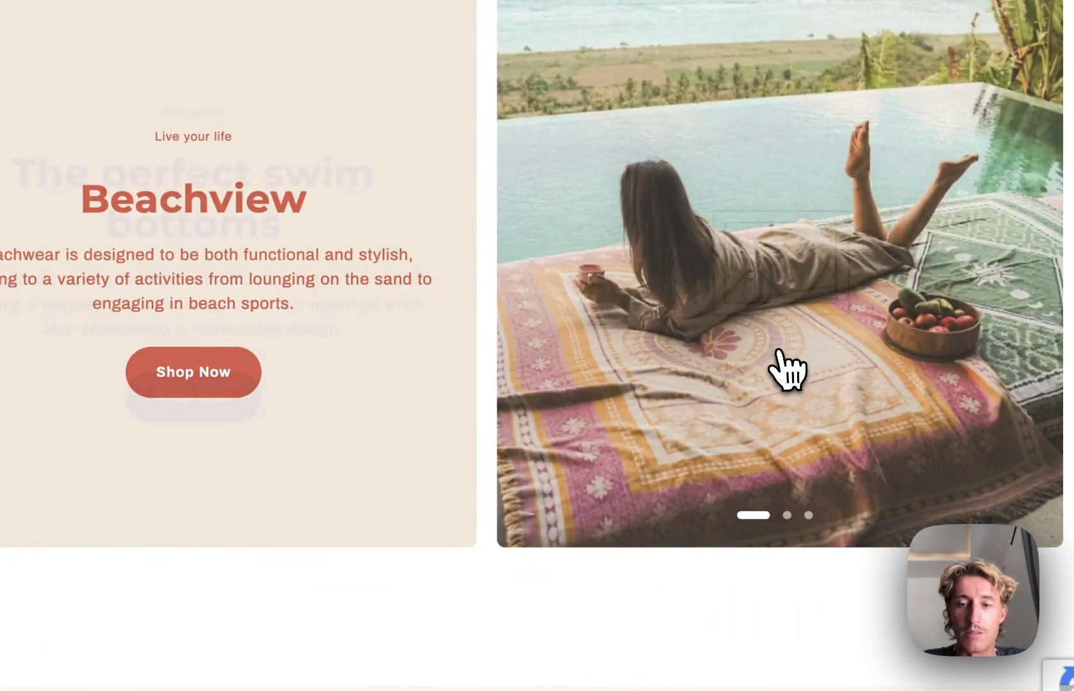
Switch to The perfect swim bottoms slide and scroll its settings down to the Image field
{"action": "left_click", "coordinate": [790, 515]}
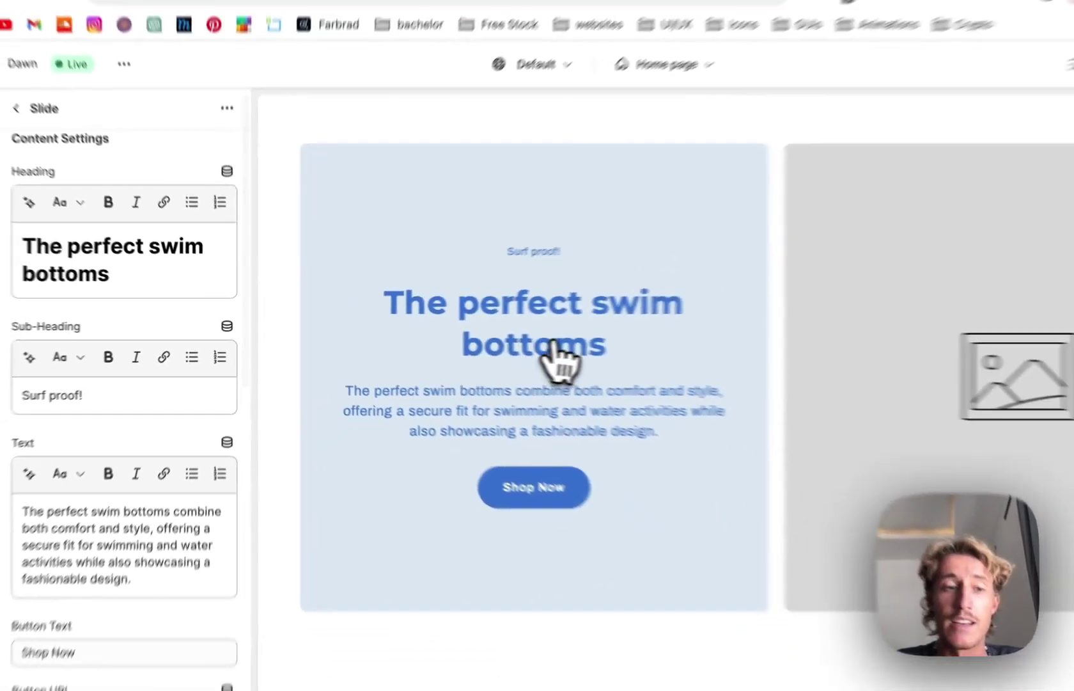
{"action": "scroll", "coordinate": [96, 268], "scroll_direction": "down", "scroll_amount": 10}
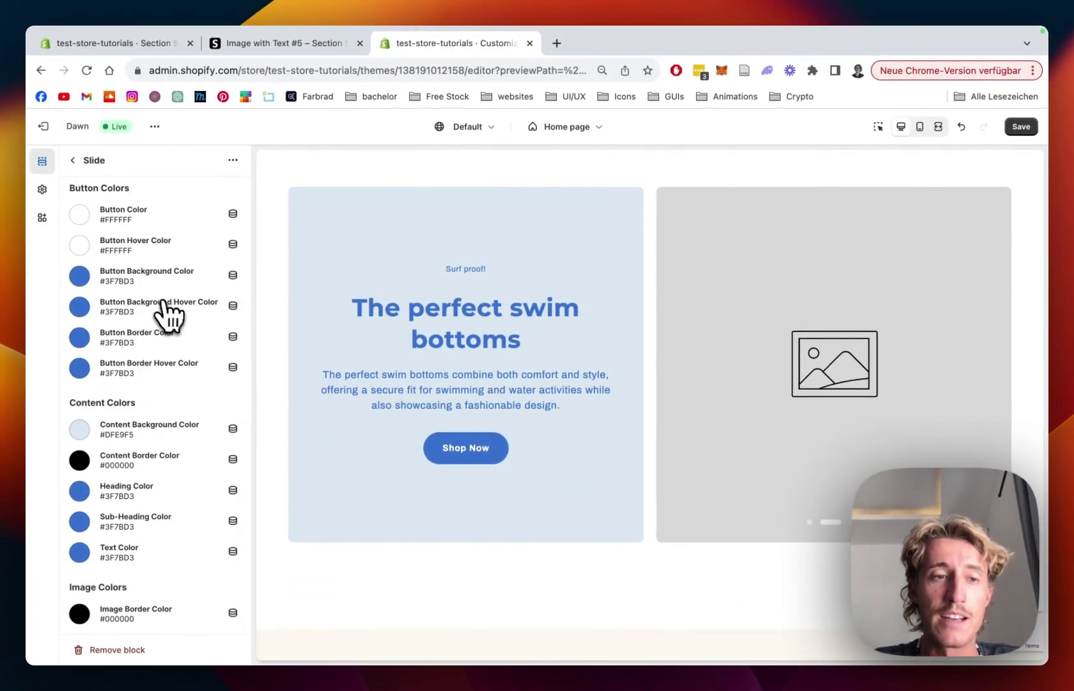
{"action": "scroll", "coordinate": [164, 301], "scroll_direction": "up", "scroll_amount": 2}
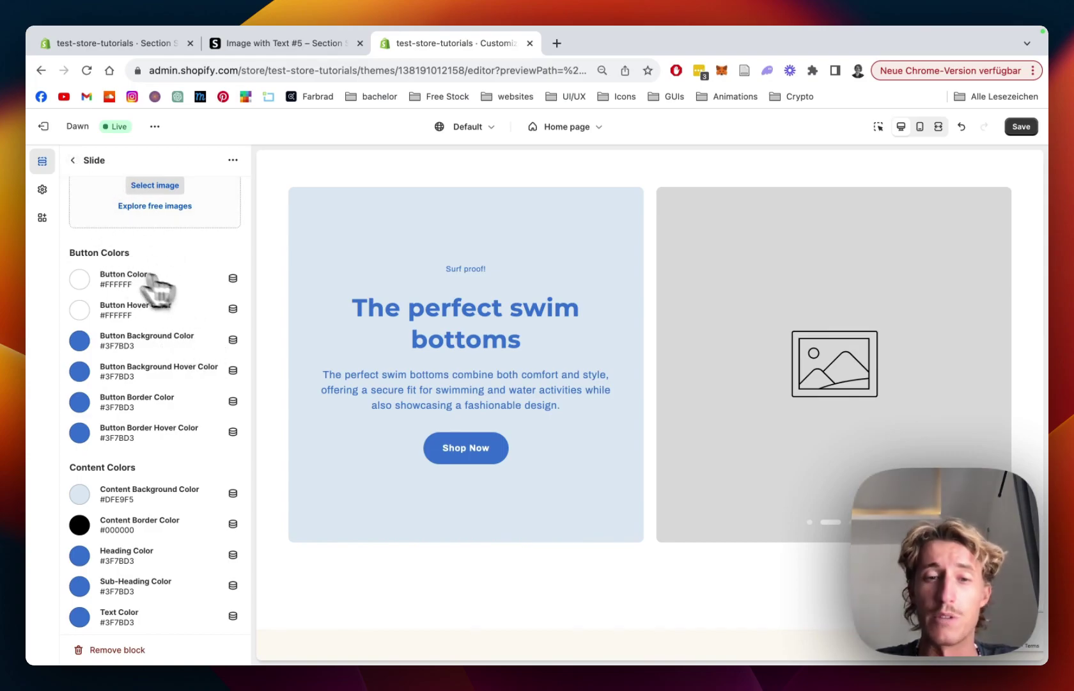
{"action": "scroll", "coordinate": [149, 447], "scroll_direction": "down", "scroll_amount": 2}
{"action": "scroll", "coordinate": [150, 446], "scroll_direction": "up", "scroll_amount": 10}
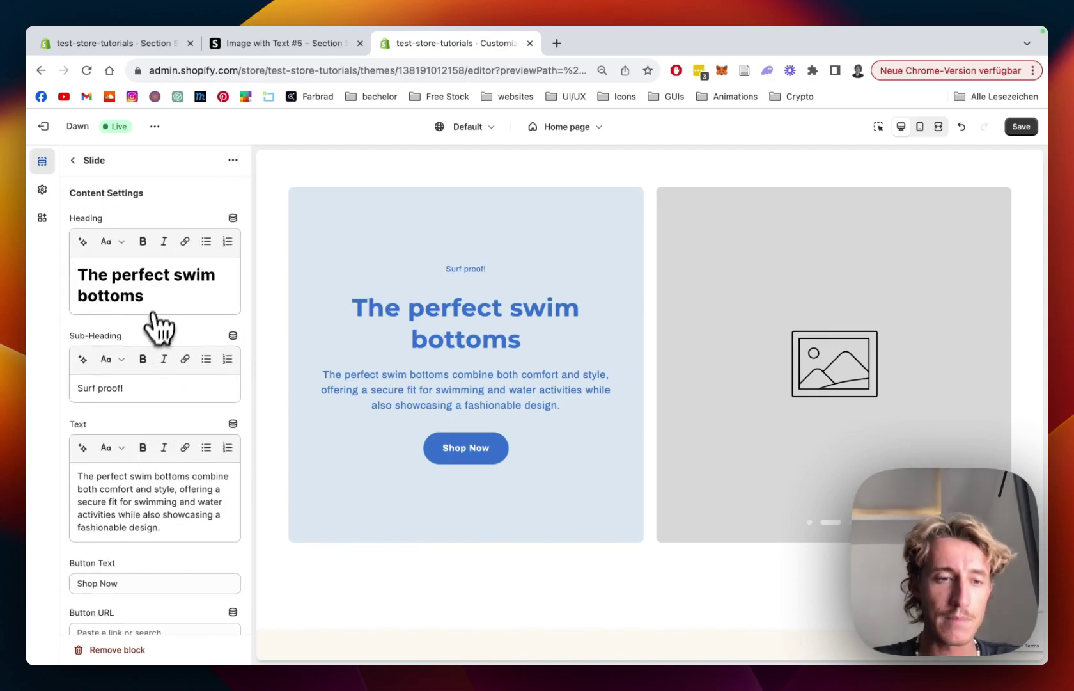
{"action": "scroll", "coordinate": [159, 326], "scroll_direction": "down", "scroll_amount": 5}
Set the swim bottoms slide's picture to the photo of a woman seated in an armchair
{"action": "left_click", "coordinate": [163, 465]}
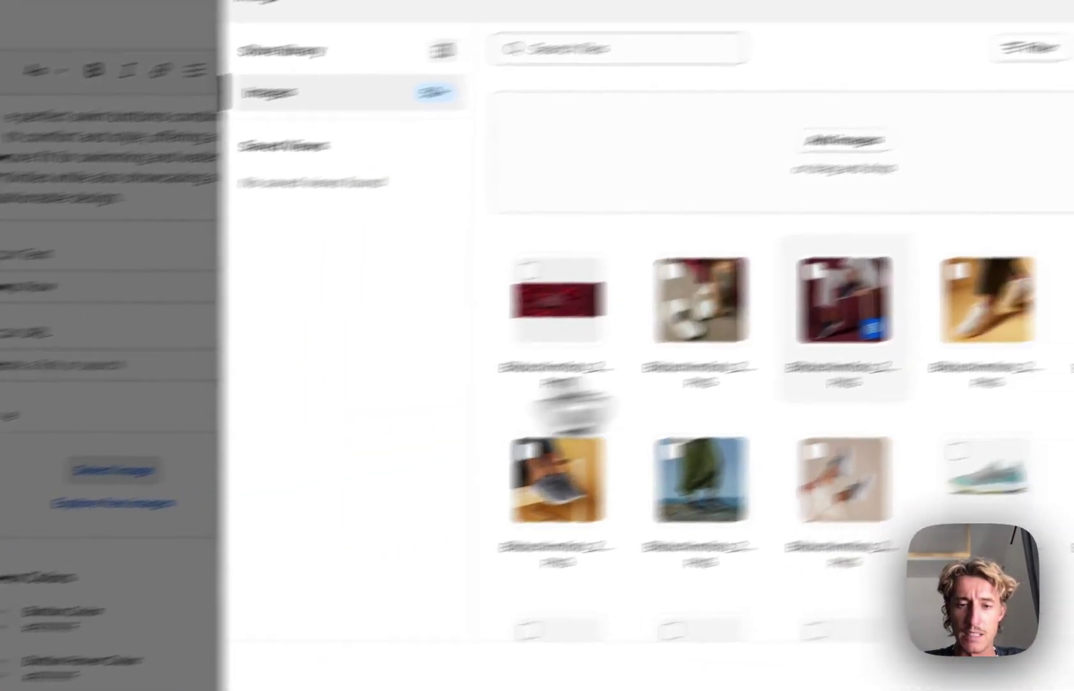
{"action": "scroll", "coordinate": [546, 432], "scroll_direction": "down", "scroll_amount": 10}
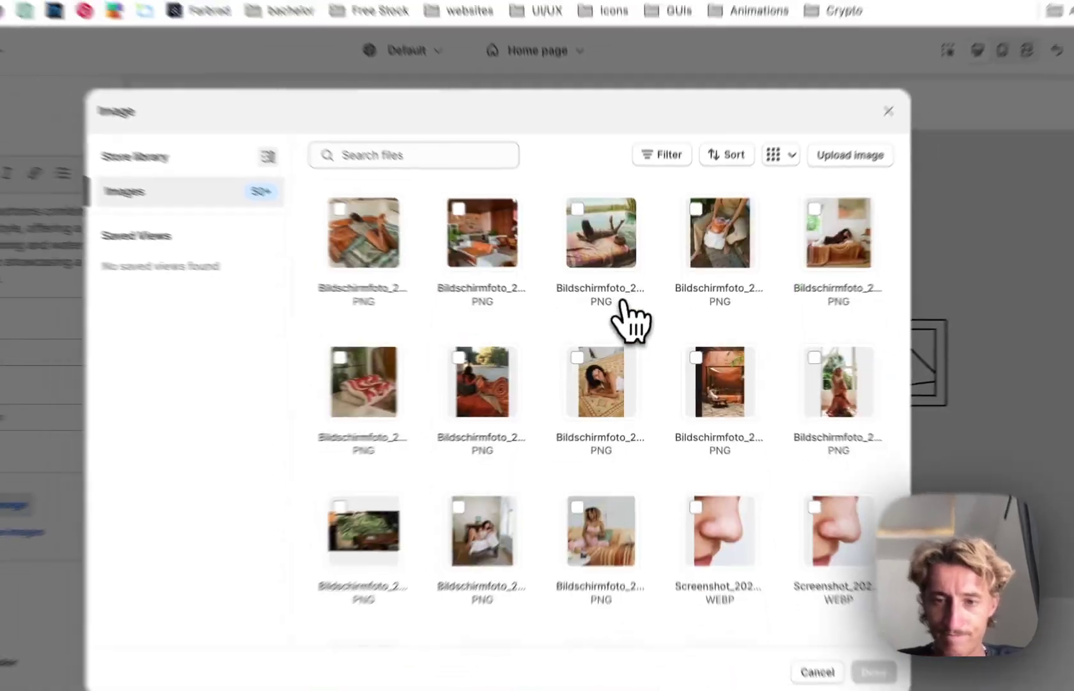
{"action": "scroll", "coordinate": [633, 326], "scroll_direction": "down", "scroll_amount": 2}
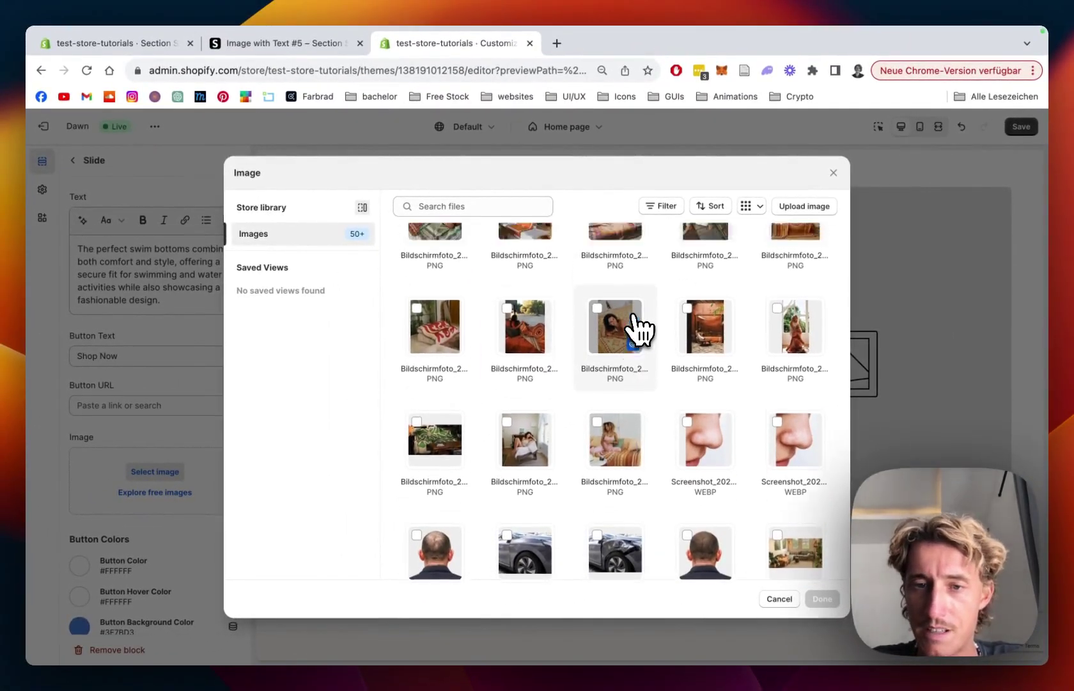
{"action": "scroll", "coordinate": [637, 329], "scroll_direction": "up", "scroll_amount": 2}
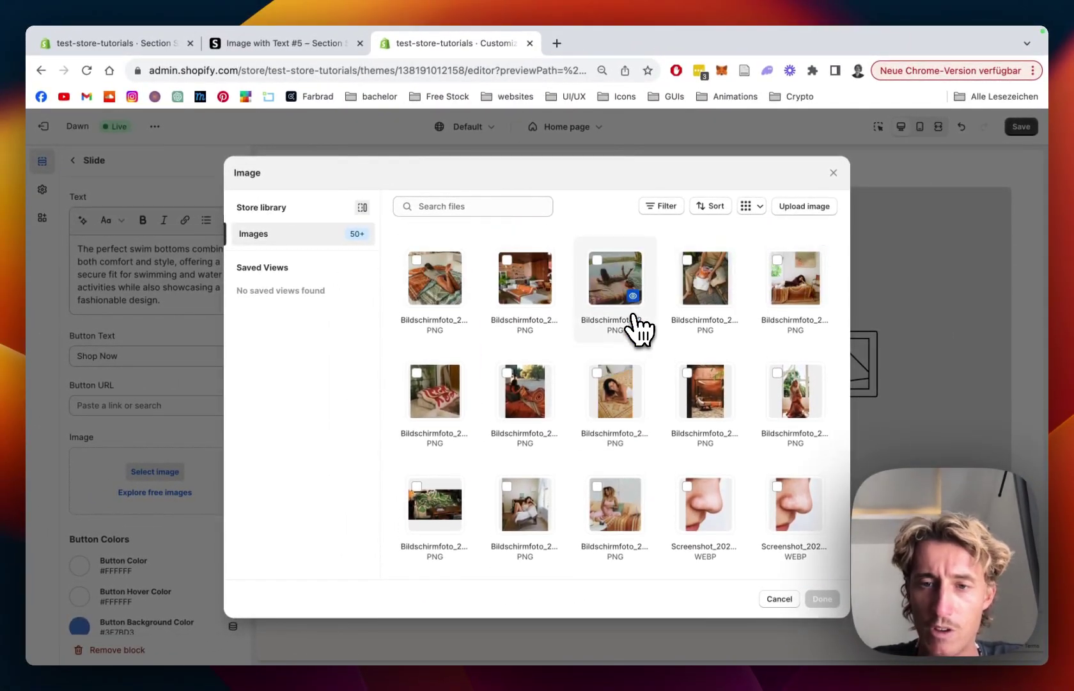
{"action": "left_click", "coordinate": [515, 496]}
{"action": "scroll", "coordinate": [600, 384], "scroll_direction": "down", "scroll_amount": 1}
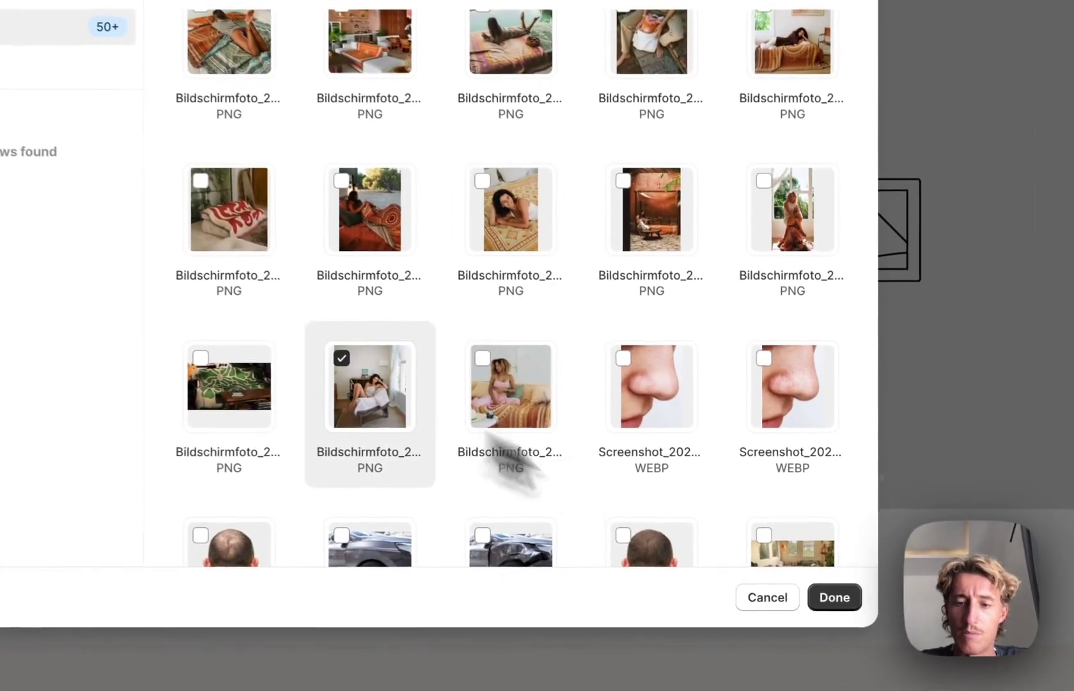
{"action": "left_click", "coordinate": [835, 597]}
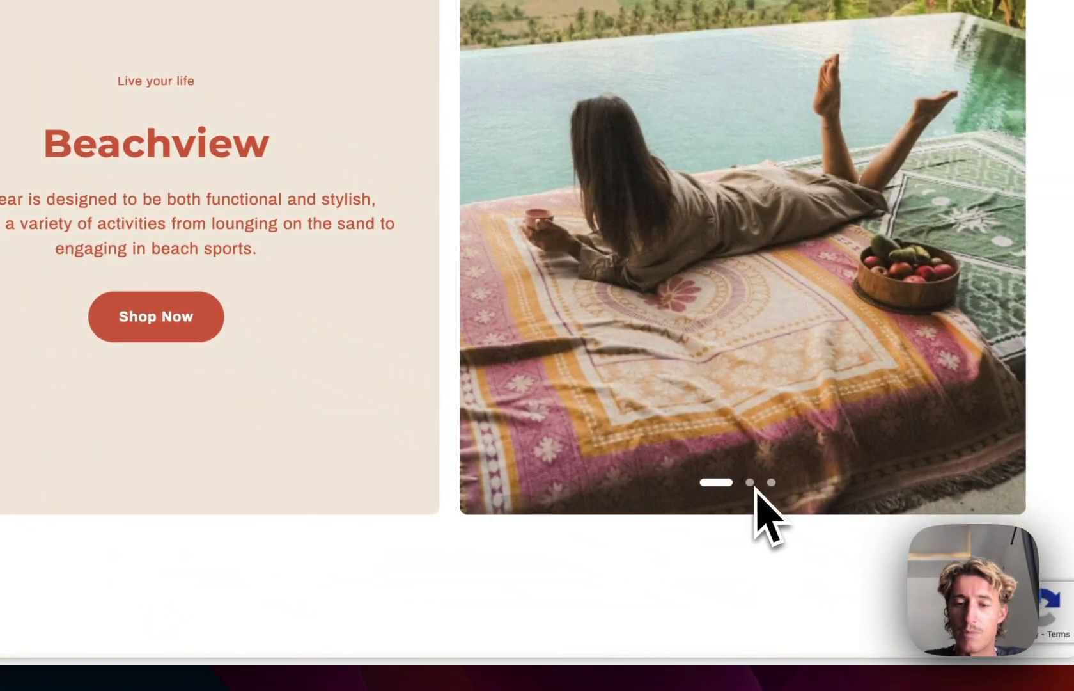
Show the swim bottoms slide and set its Button URL to the Ayres Chambray product
{"action": "left_click", "coordinate": [750, 483]}
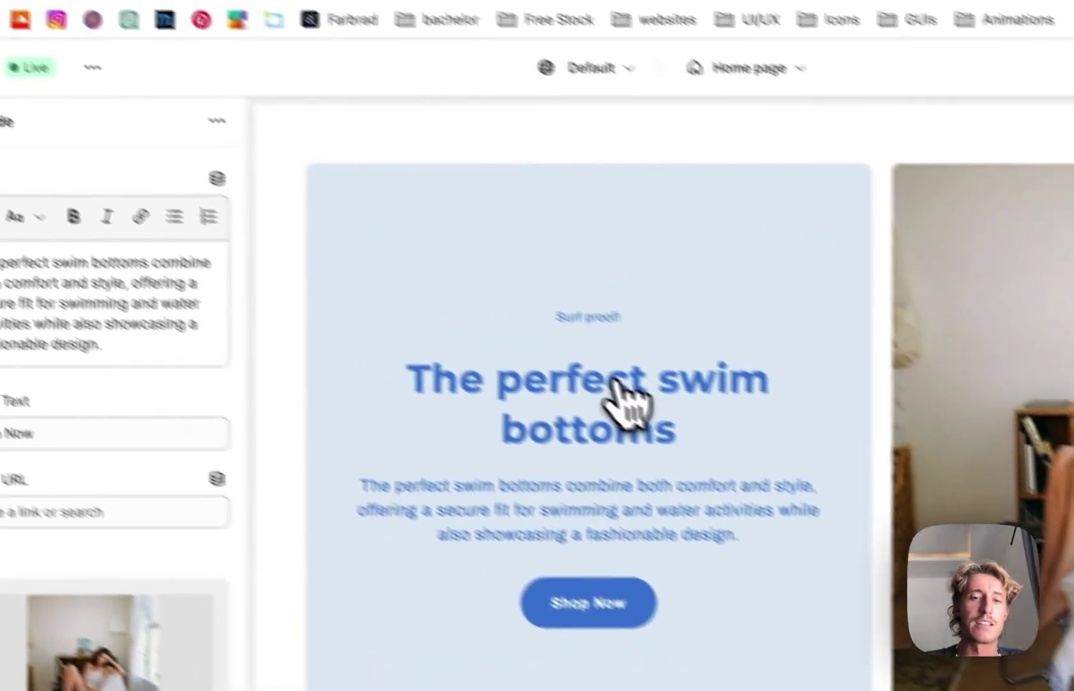
{"action": "scroll", "coordinate": [128, 525], "scroll_direction": "down", "scroll_amount": 5}
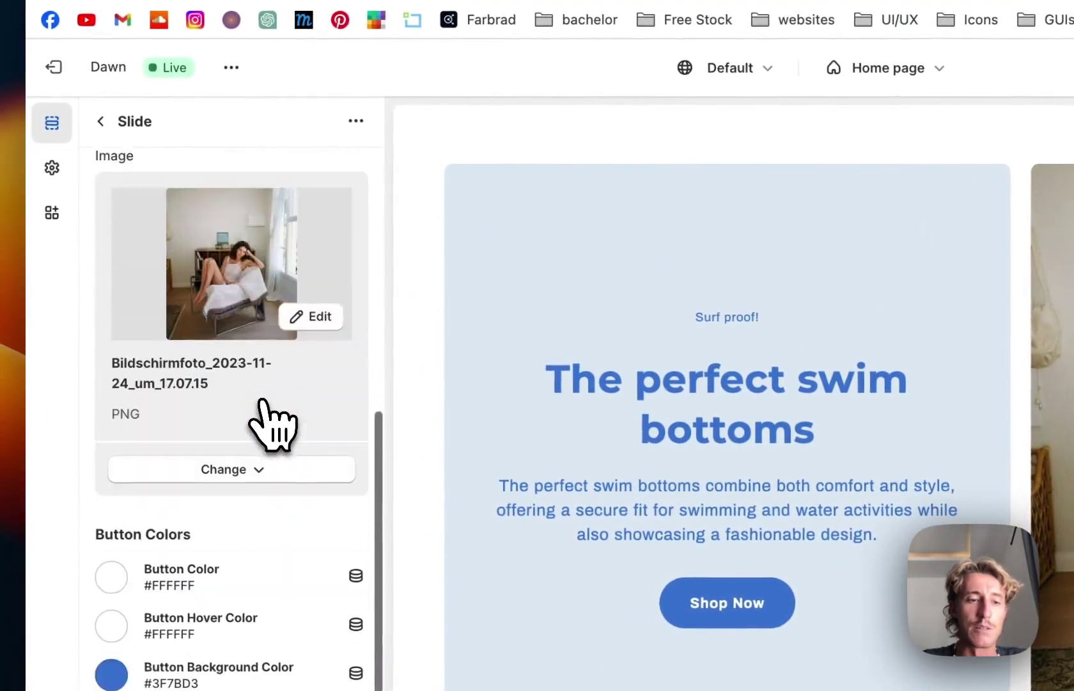
{"action": "scroll", "coordinate": [262, 409], "scroll_direction": "up", "scroll_amount": 5}
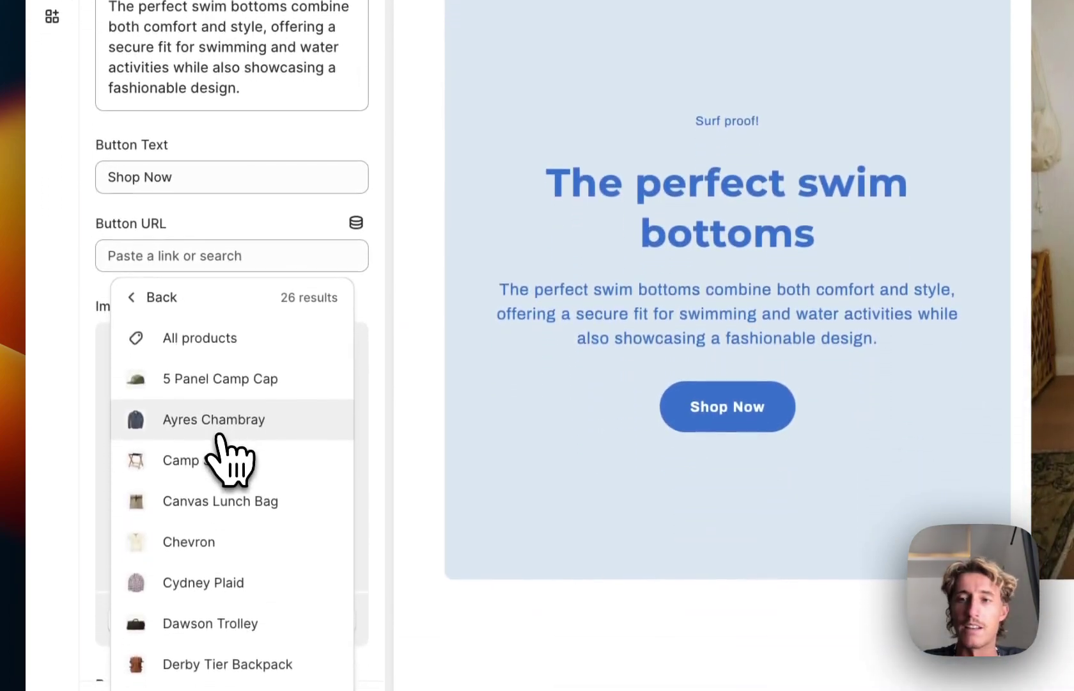
{"action": "left_click", "coordinate": [217, 617]}
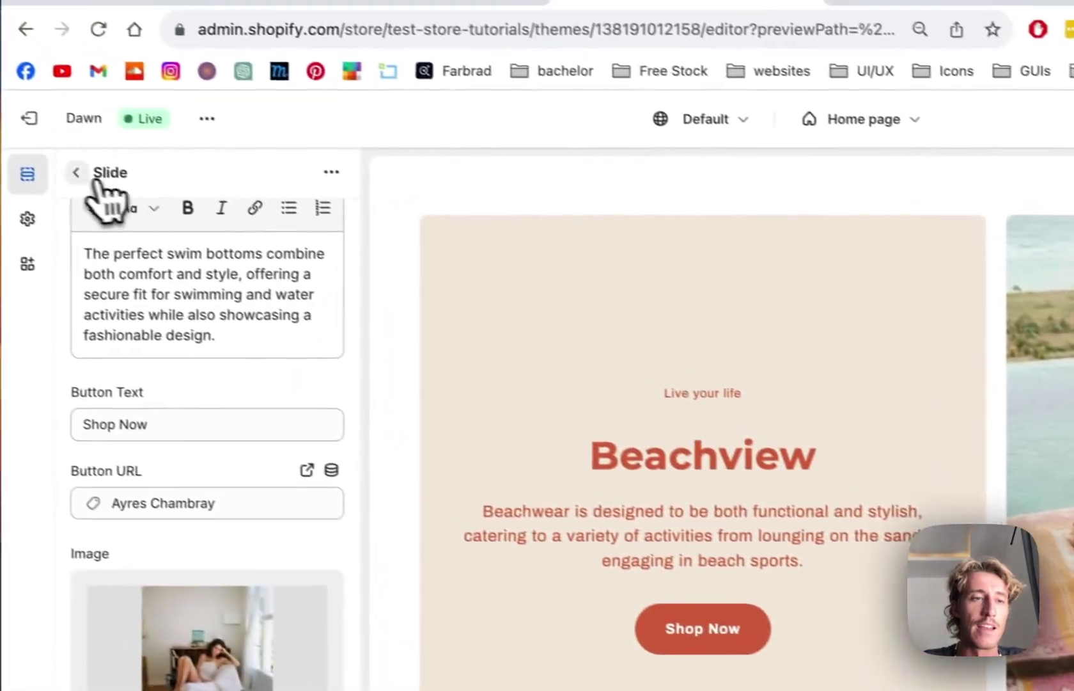
Pick a green patterned rug photo from the image library for the third slide
{"action": "left_click", "coordinate": [96, 182]}
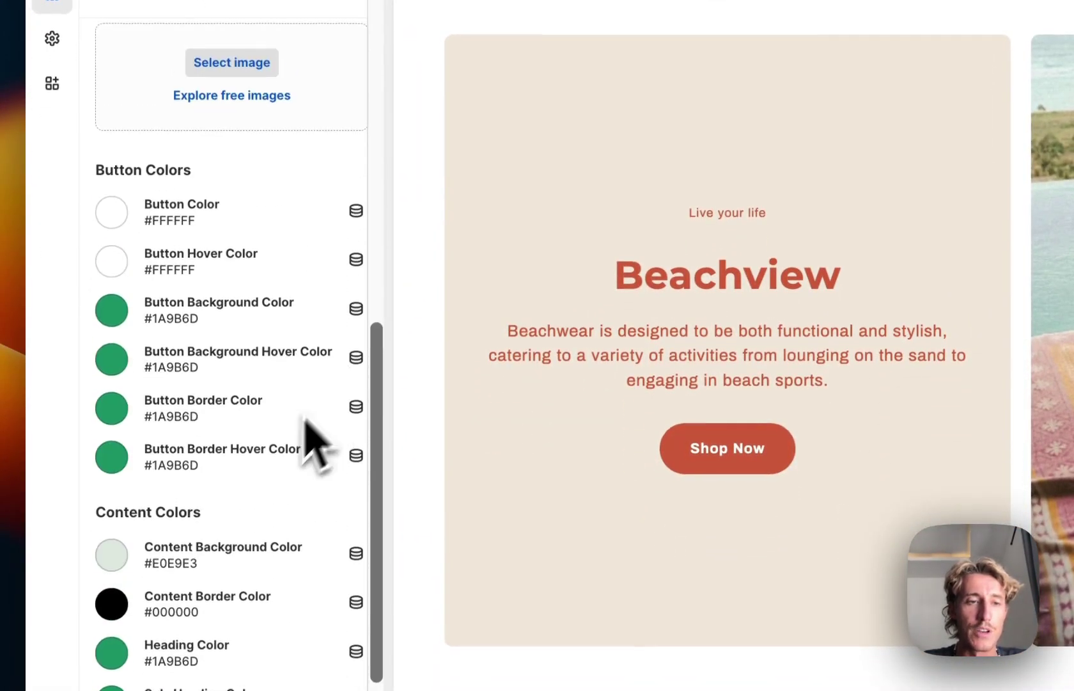
{"action": "left_click", "coordinate": [232, 62]}
{"action": "scroll", "coordinate": [635, 370], "scroll_direction": "down", "scroll_amount": 5}
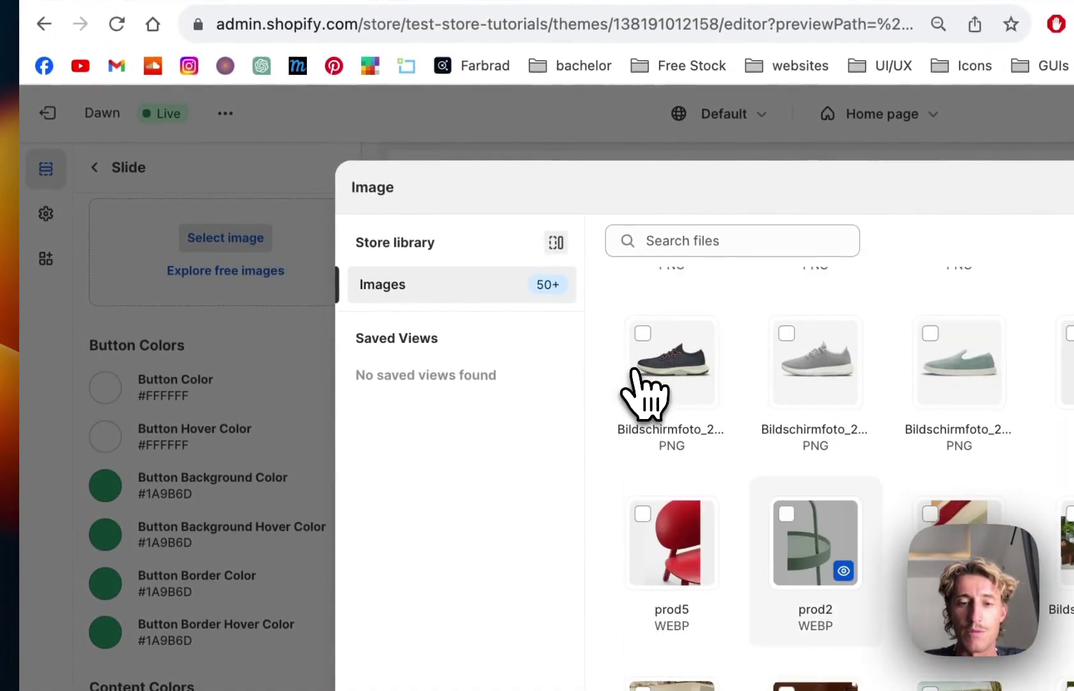
{"action": "scroll", "coordinate": [642, 371], "scroll_direction": "down", "scroll_amount": 5}
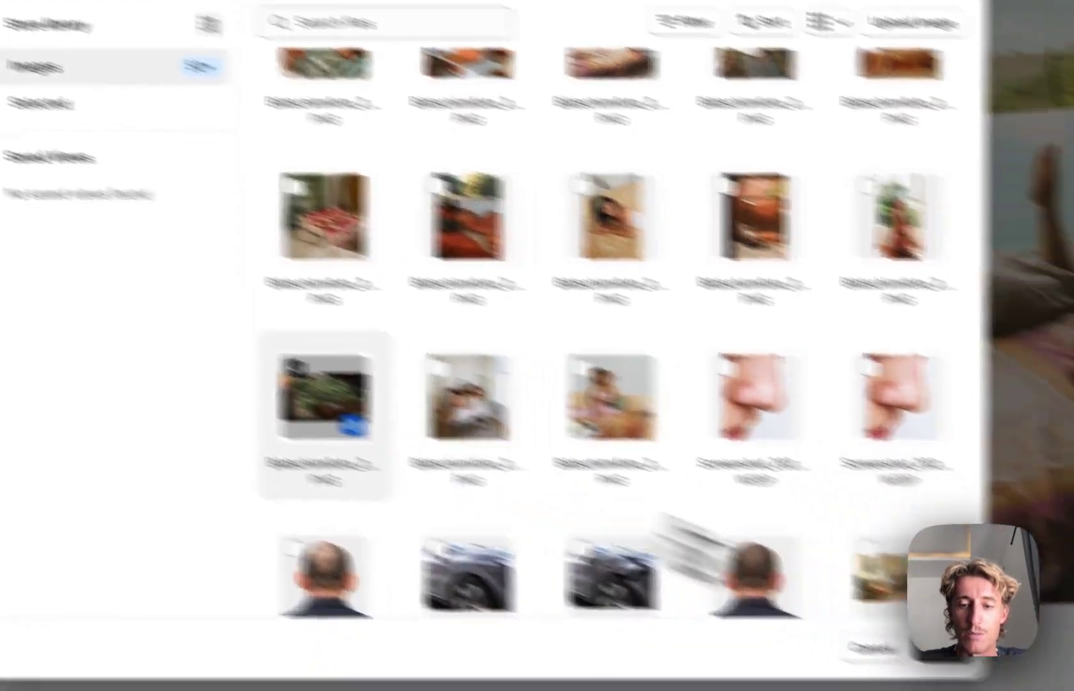
{"action": "left_click", "coordinate": [943, 647]}
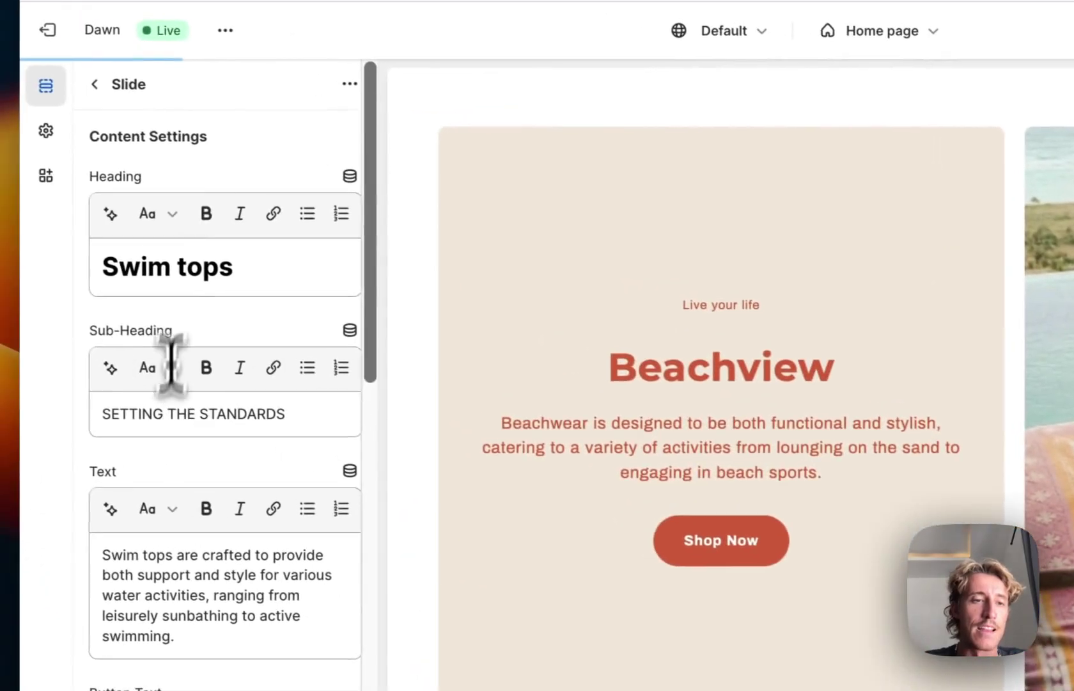
Change the third slide's Swim tops heading to Green heaven rug and preview it
{"action": "left_click", "coordinate": [234, 268]}
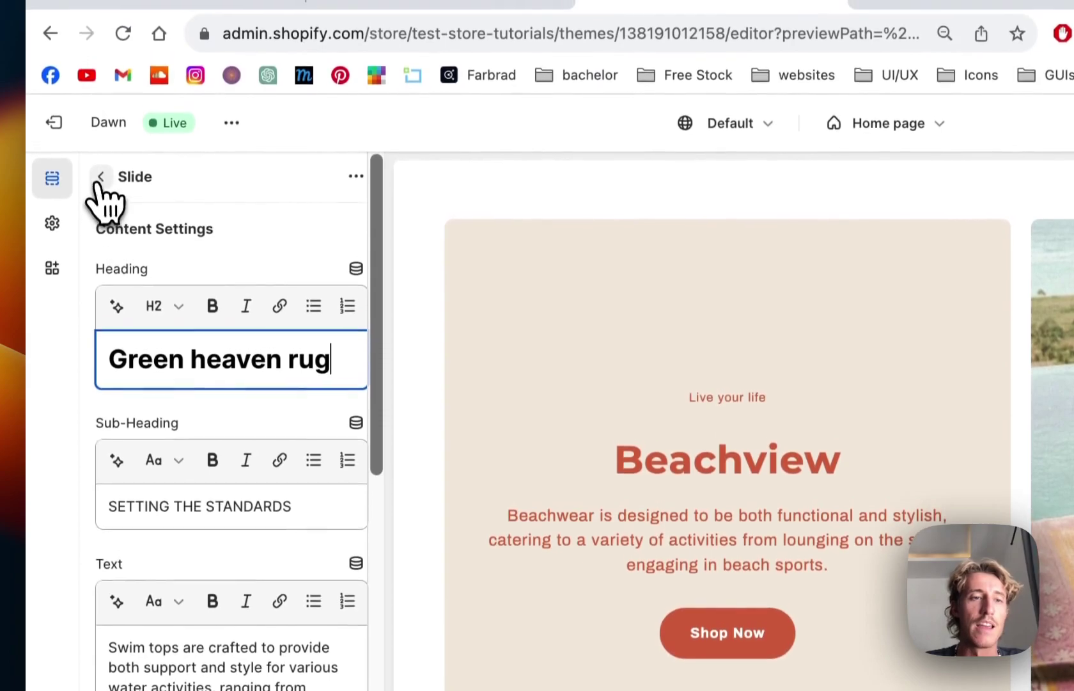
{"action": "left_click", "coordinate": [100, 88]}
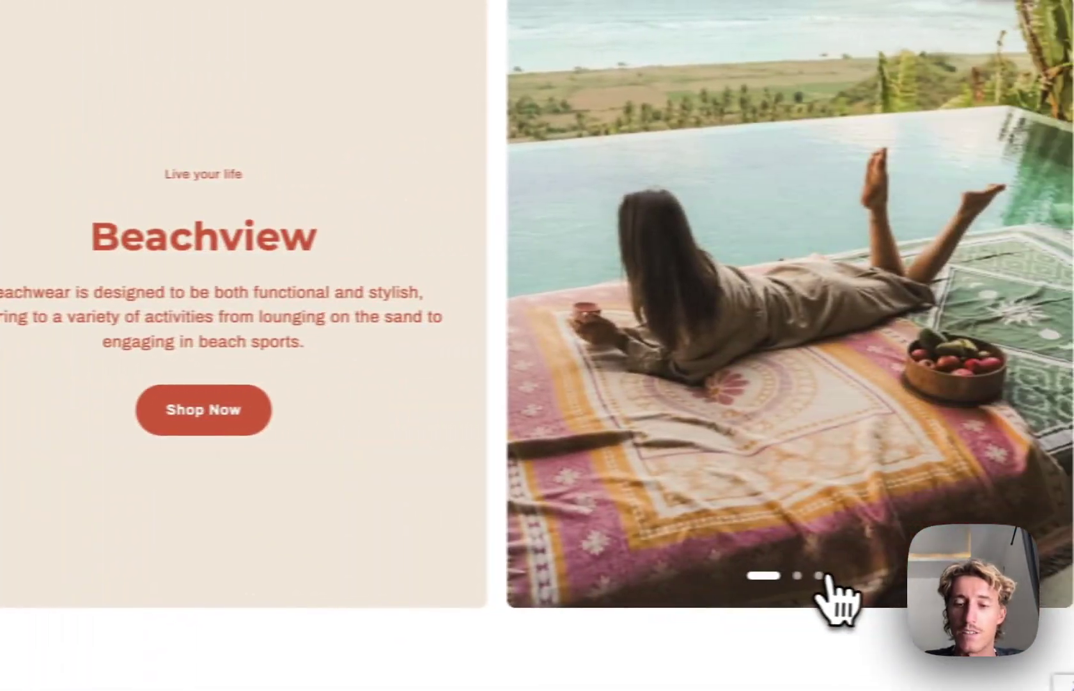
{"action": "left_click", "coordinate": [820, 576]}
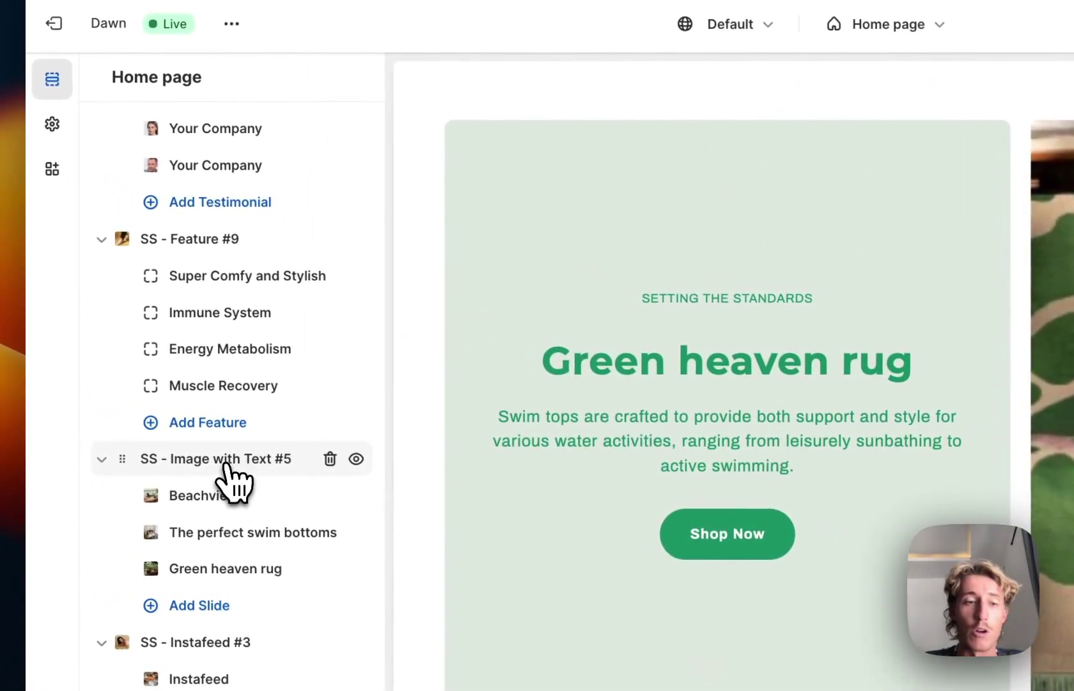
Open the Image with Text #5 section settings and set Sub-Heading Position to 2
{"action": "left_click", "coordinate": [233, 481]}
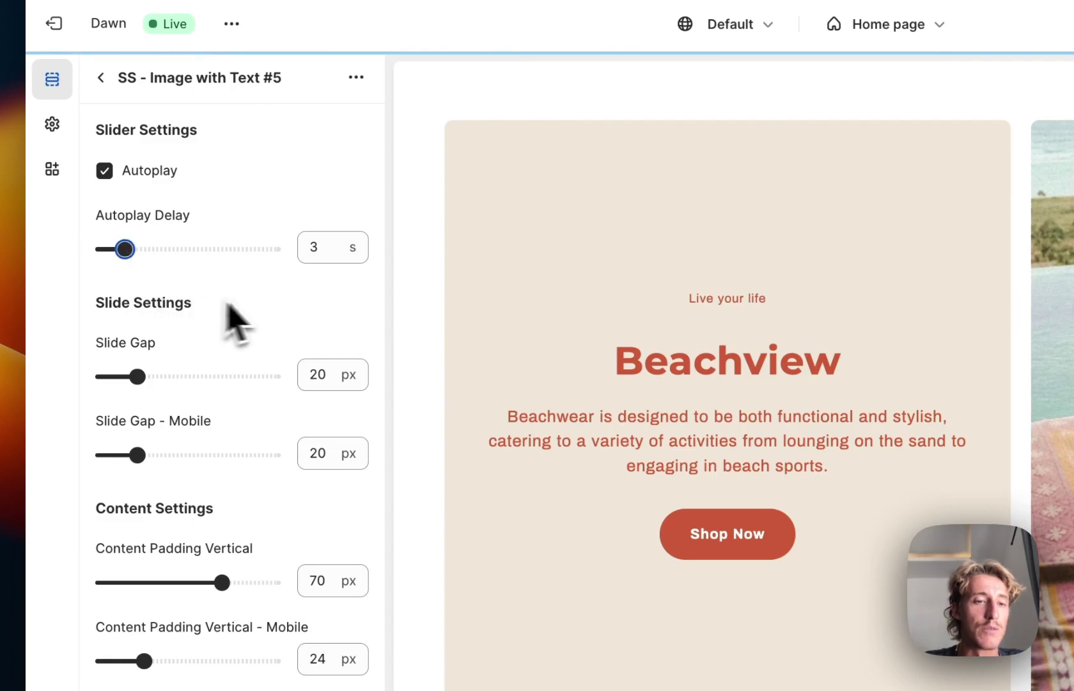
{"action": "scroll", "coordinate": [256, 313], "scroll_direction": "down", "scroll_amount": 10}
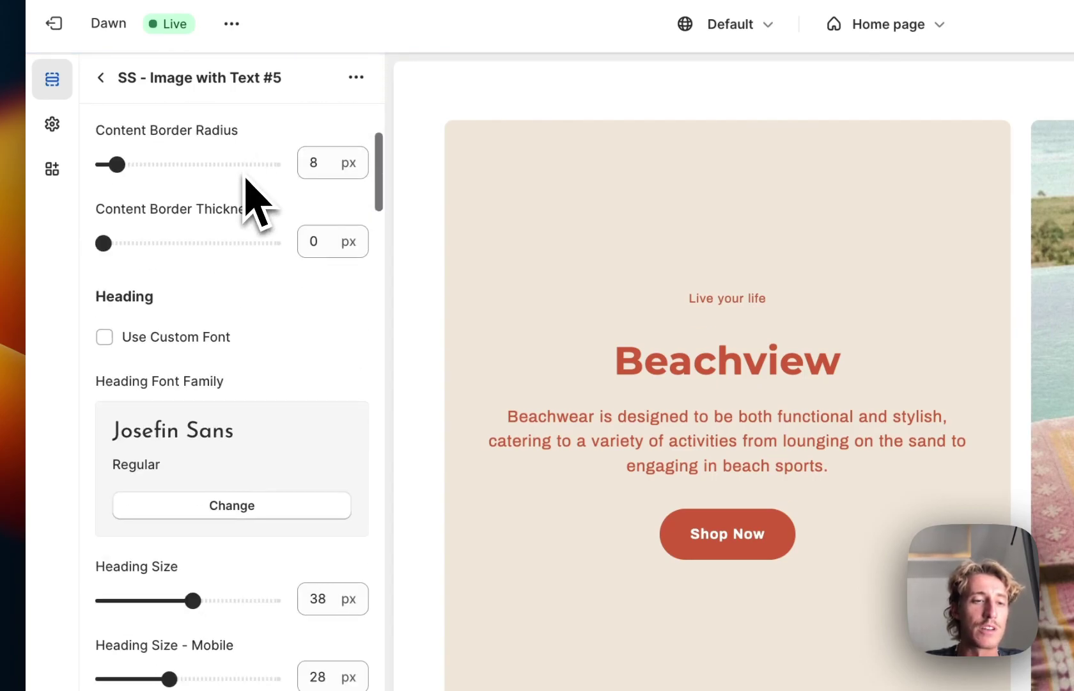
{"action": "scroll", "coordinate": [246, 179], "scroll_direction": "down", "scroll_amount": 5}
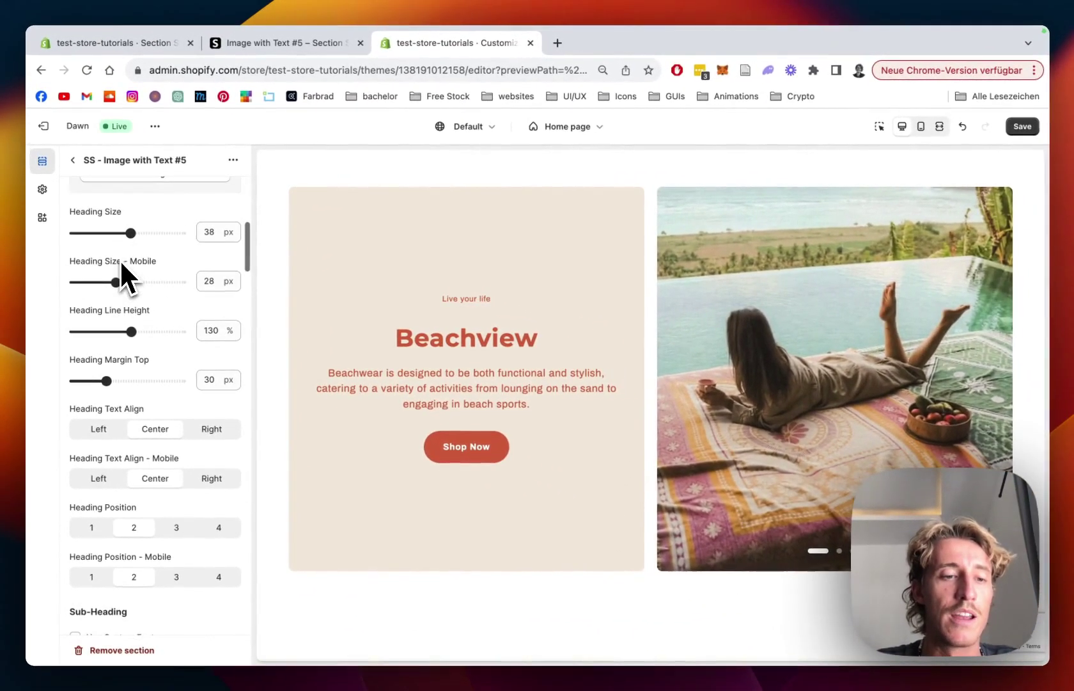
{"action": "scroll", "coordinate": [142, 367], "scroll_direction": "down", "scroll_amount": 15}
{"action": "scroll", "coordinate": [145, 315], "scroll_direction": "down", "scroll_amount": 4}
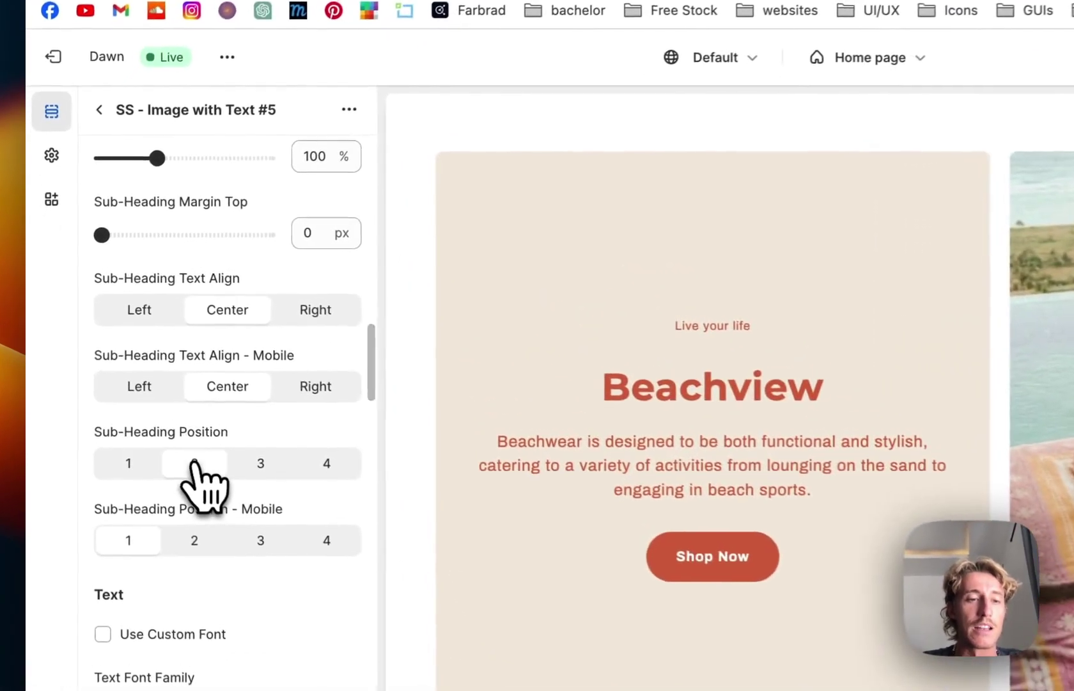
{"action": "left_click", "coordinate": [133, 386]}
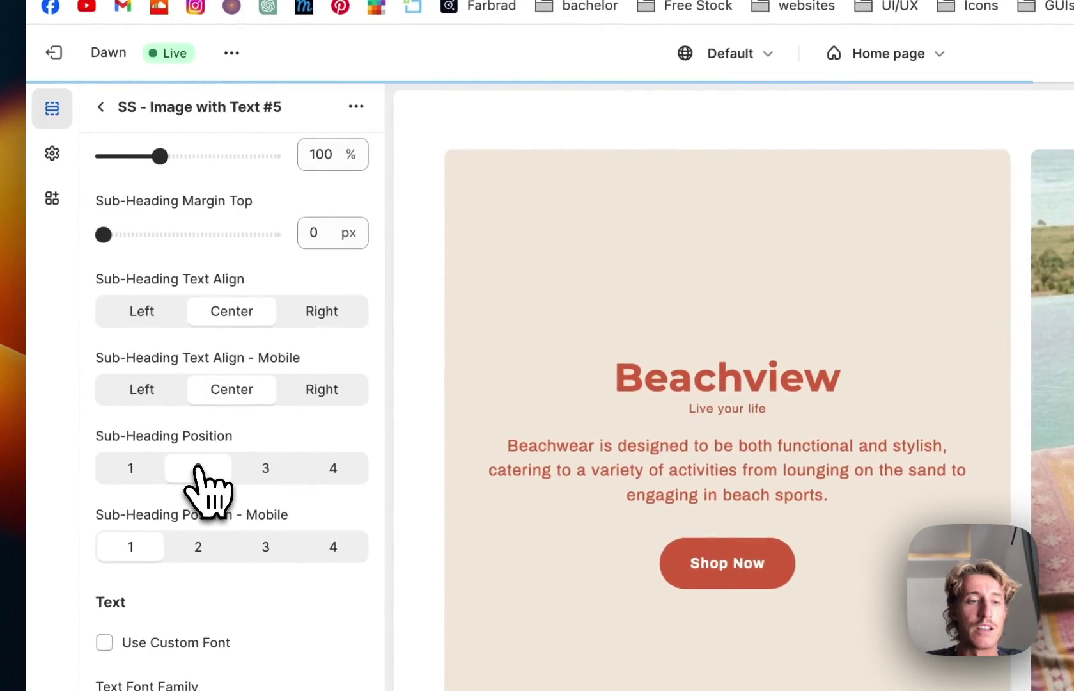
Preview The perfect swim bottoms and Green heaven rug slides with text position 2
{"action": "scroll", "coordinate": [204, 352], "scroll_direction": "down", "scroll_amount": 10}
{"action": "scroll", "coordinate": [224, 307], "scroll_direction": "down", "scroll_amount": 5}
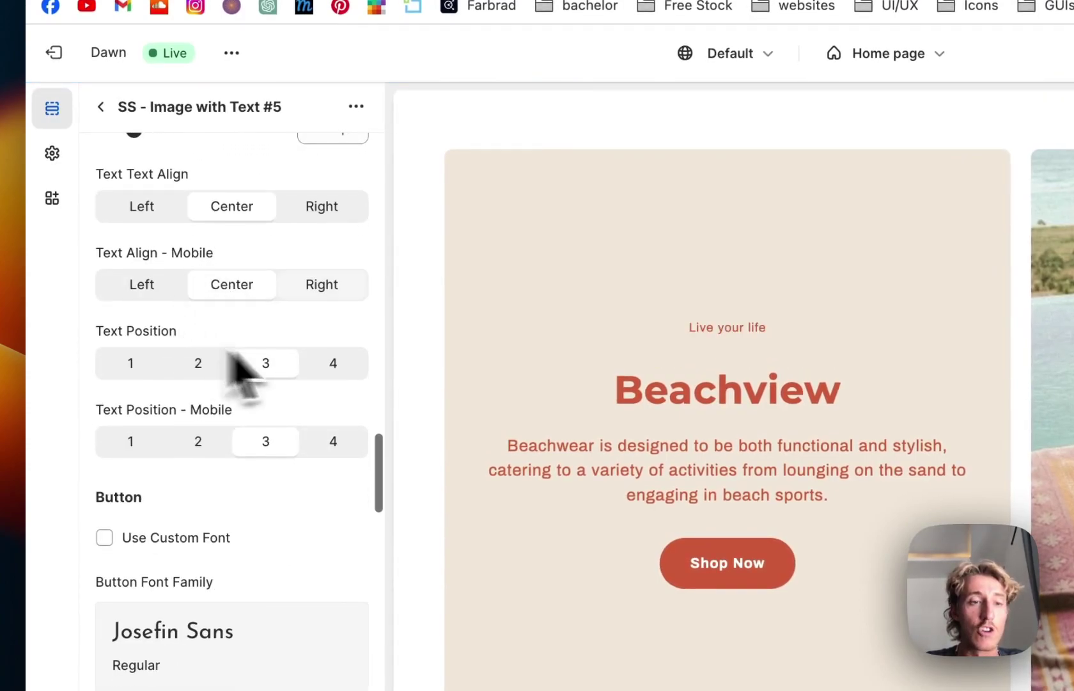
{"action": "scroll", "coordinate": [264, 282], "scroll_direction": "down", "scroll_amount": 5}
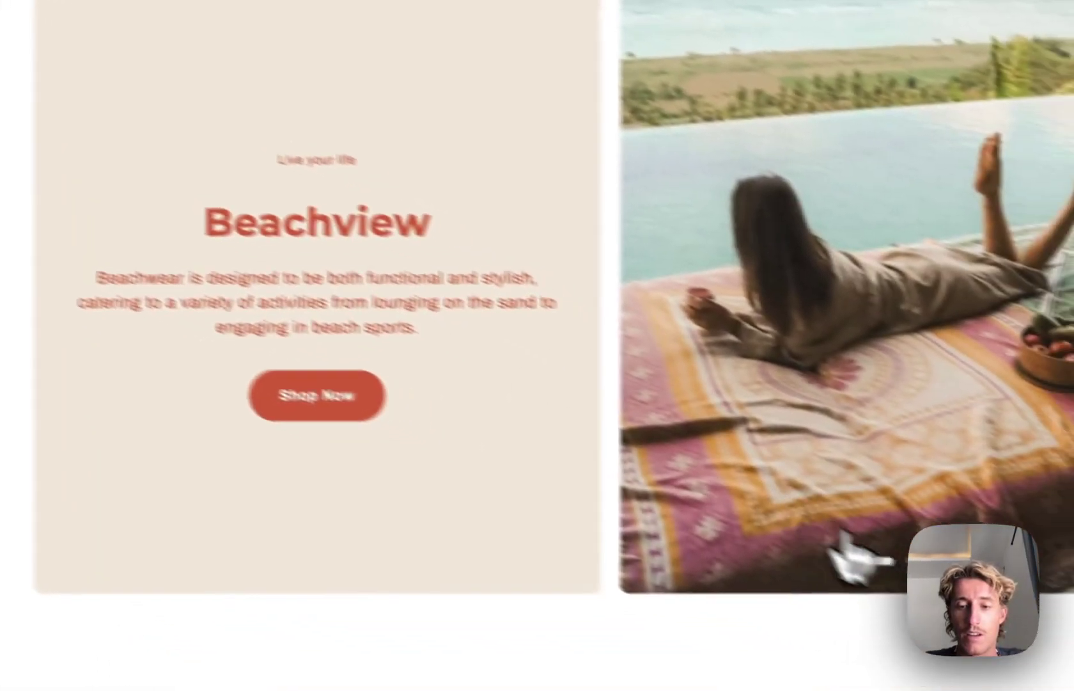
{"action": "left_click", "coordinate": [824, 528]}
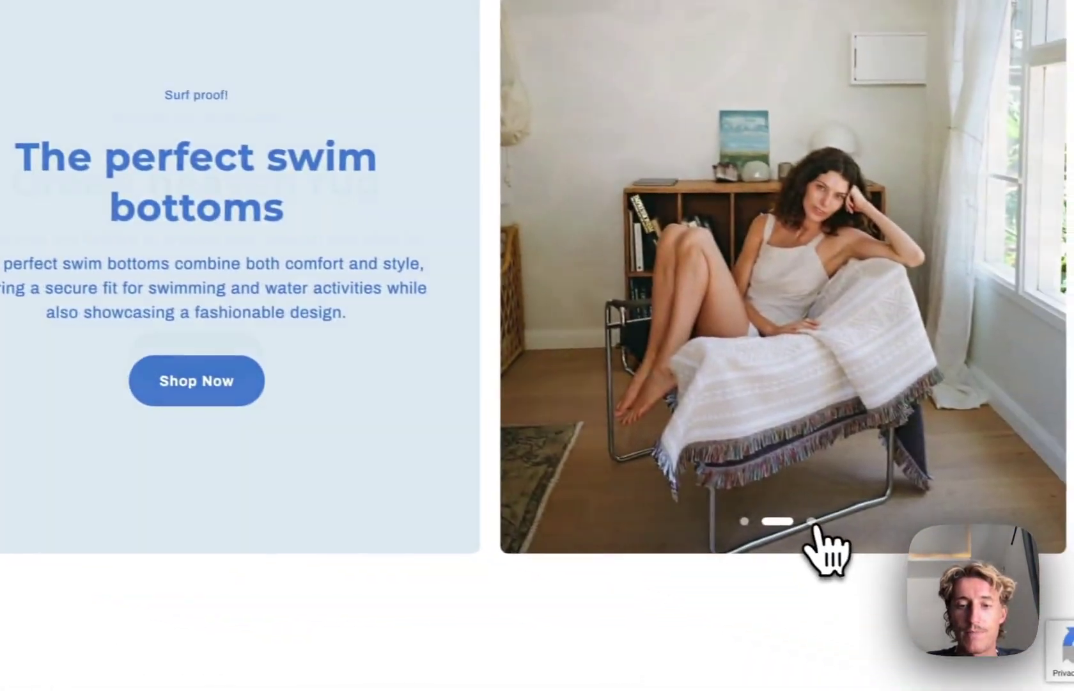
{"action": "left_click", "coordinate": [920, 550]}
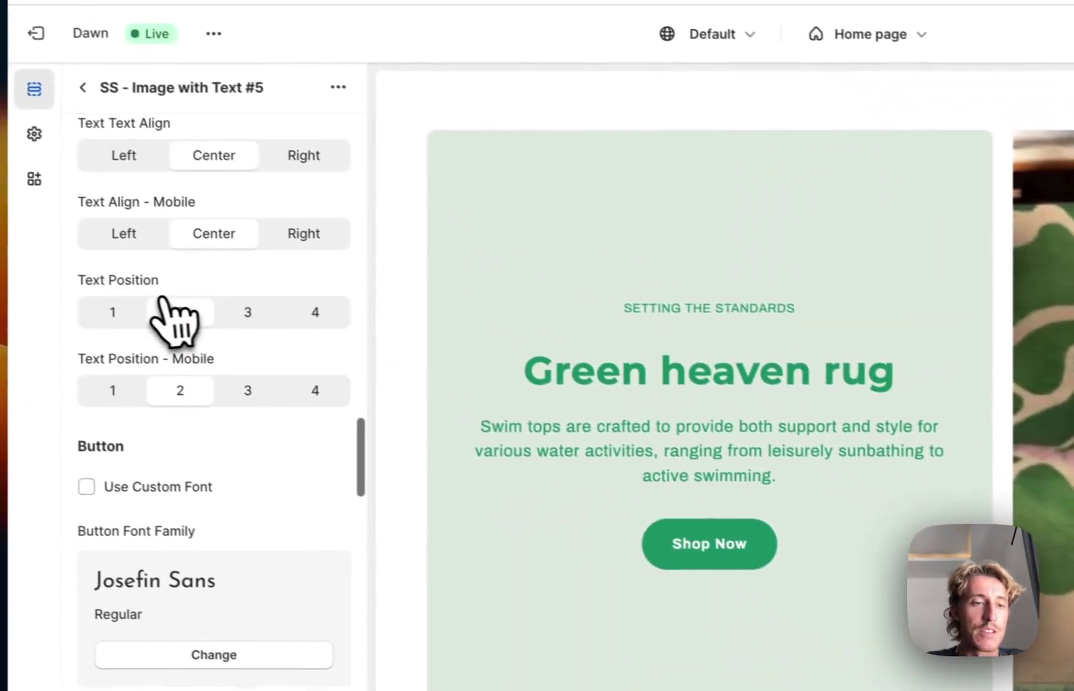
{"action": "scroll", "coordinate": [167, 324], "scroll_direction": "down", "scroll_amount": 5}
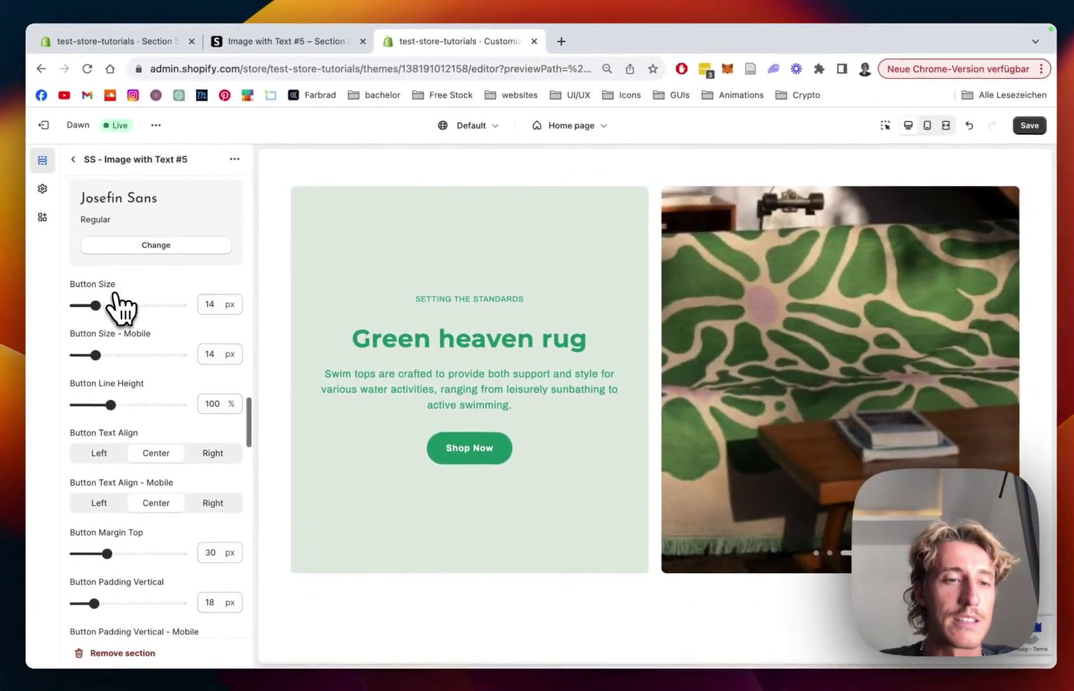
{"action": "scroll", "coordinate": [115, 303], "scroll_direction": "down", "scroll_amount": 6}
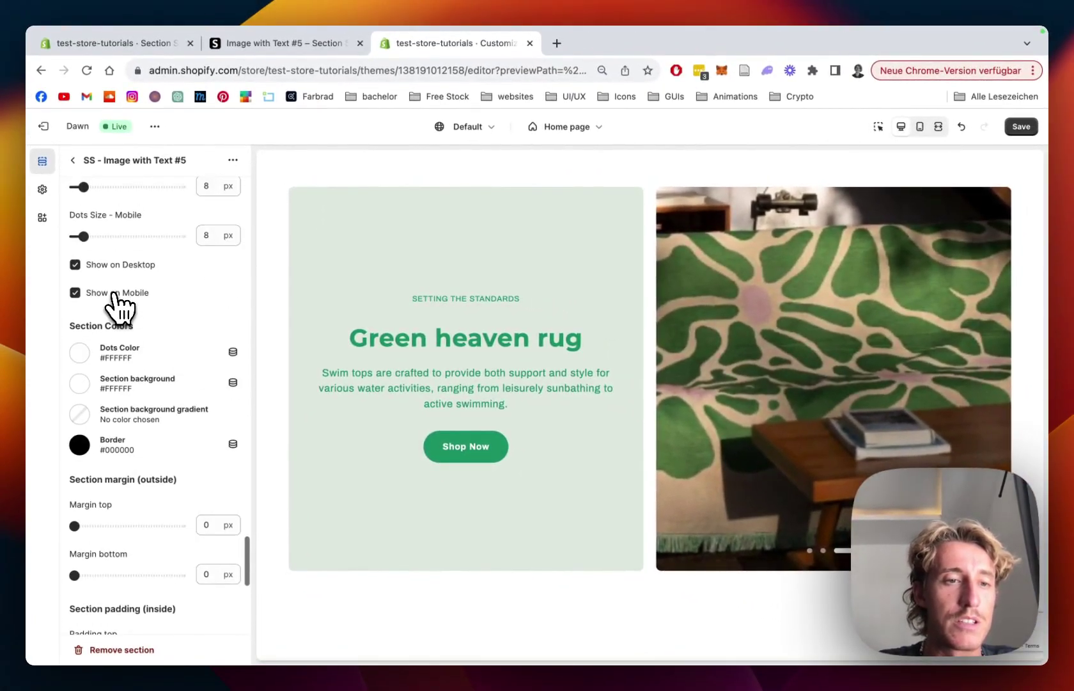
{"action": "scroll", "coordinate": [142, 289], "scroll_direction": "up", "scroll_amount": 1}
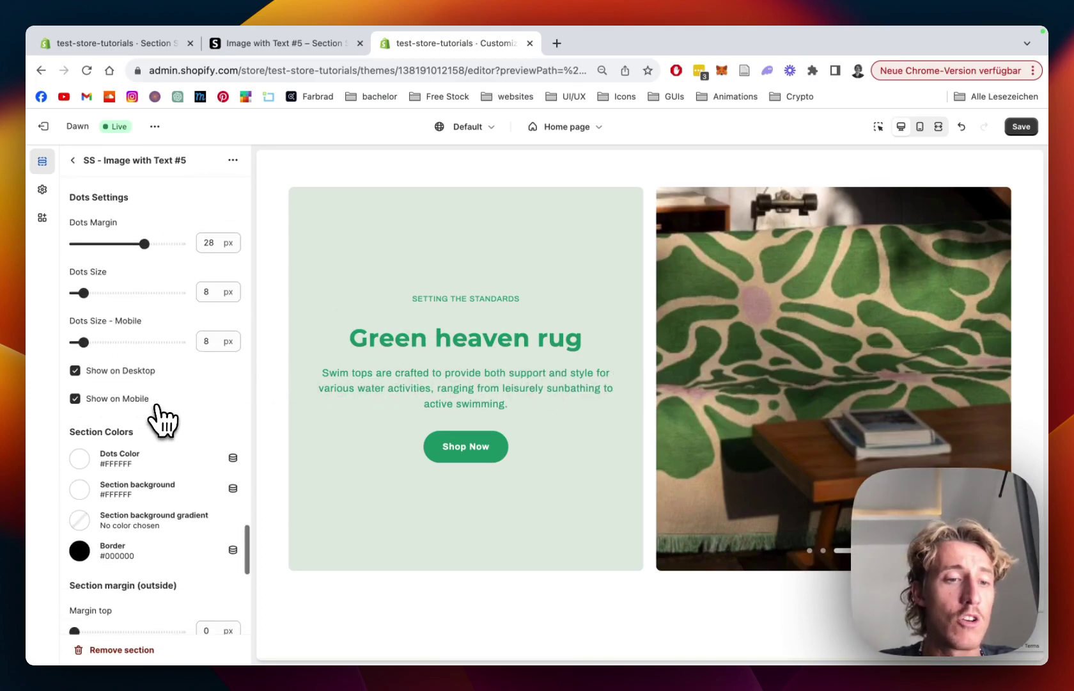
{"action": "scroll", "coordinate": [158, 419], "scroll_direction": "down", "scroll_amount": 5}
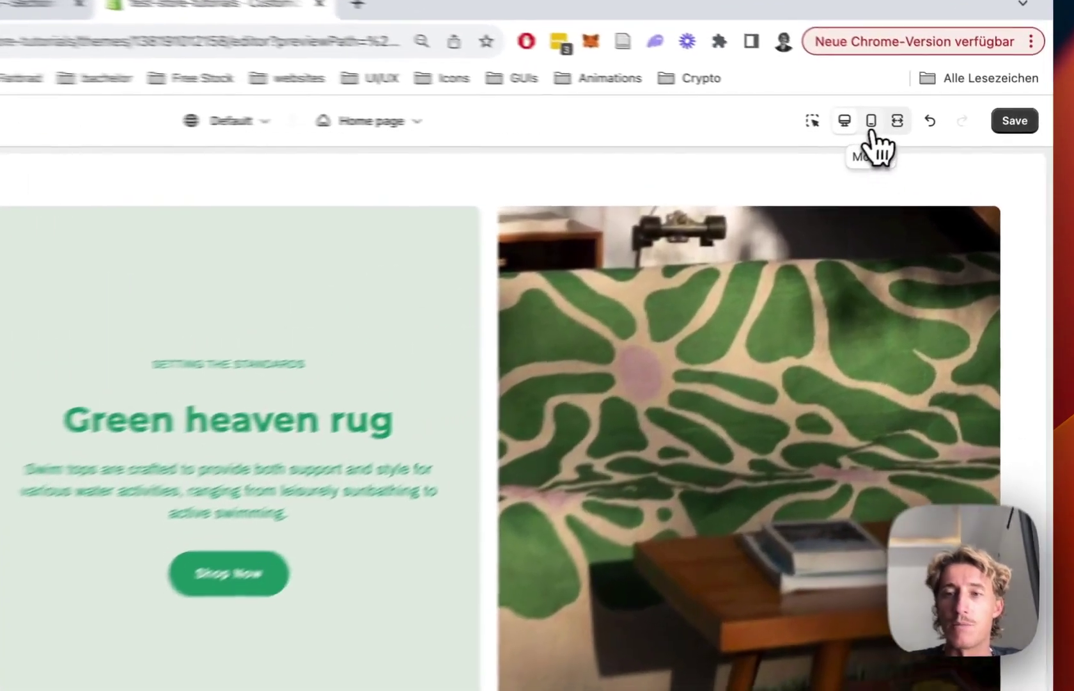
Check the slideshow in the mobile-width preview of the home page
{"action": "left_click", "coordinate": [871, 131]}
{"action": "scroll", "coordinate": [506, 474], "scroll_direction": "down", "scroll_amount": 5}
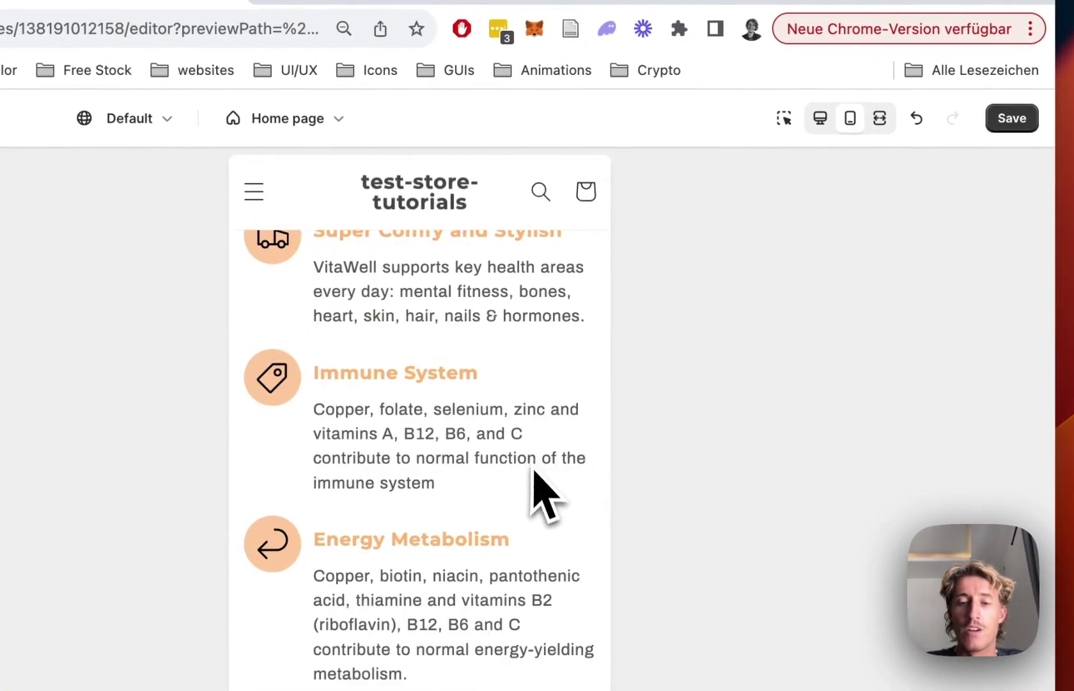
{"action": "scroll", "coordinate": [534, 486], "scroll_direction": "down", "scroll_amount": 10}
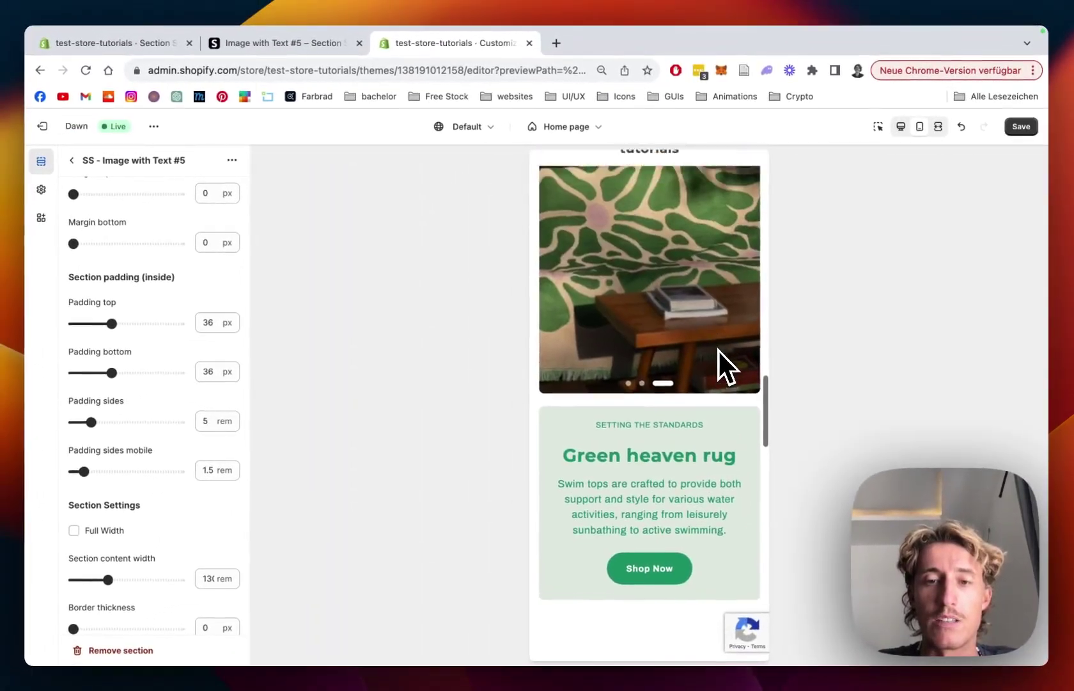
{"action": "scroll", "coordinate": [718, 351], "scroll_direction": "up", "scroll_amount": 3}
{"action": "scroll", "coordinate": [704, 371], "scroll_direction": "down", "scroll_amount": 2}
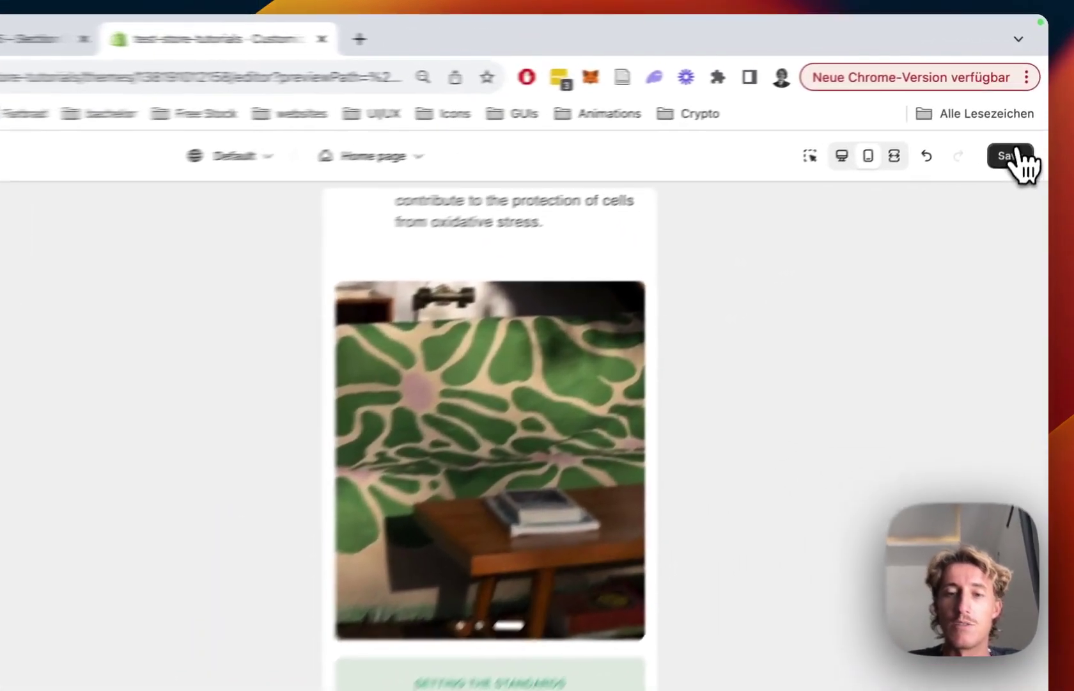
Save the theme changes and view the live store in a new tab
{"action": "left_click", "coordinate": [1022, 126]}
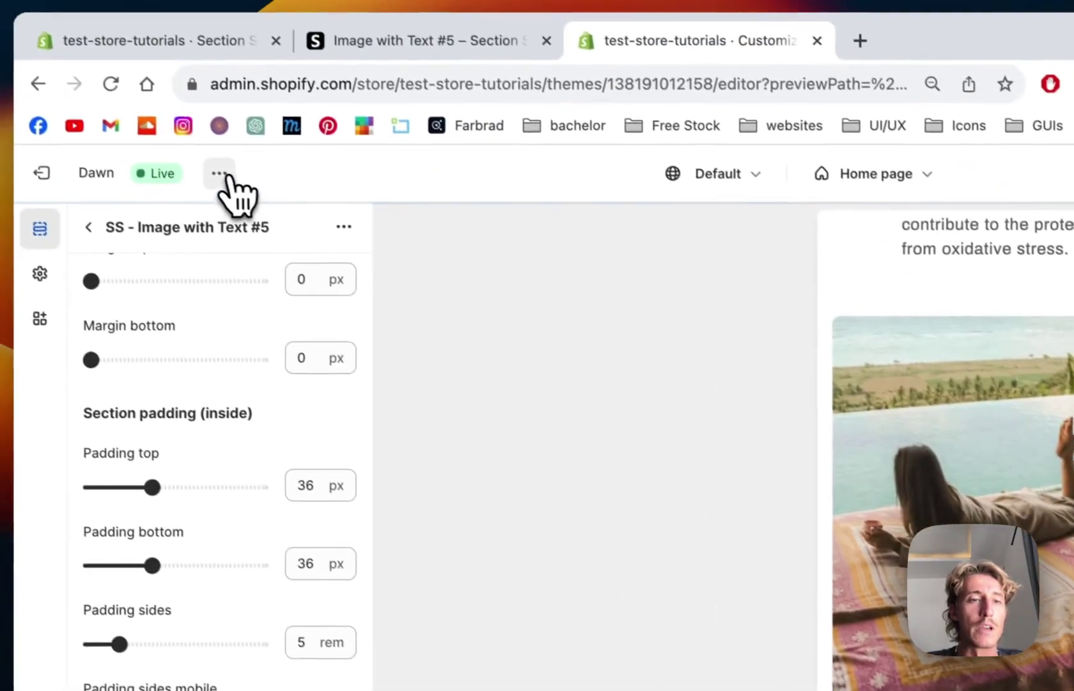
{"action": "left_click", "coordinate": [231, 183]}
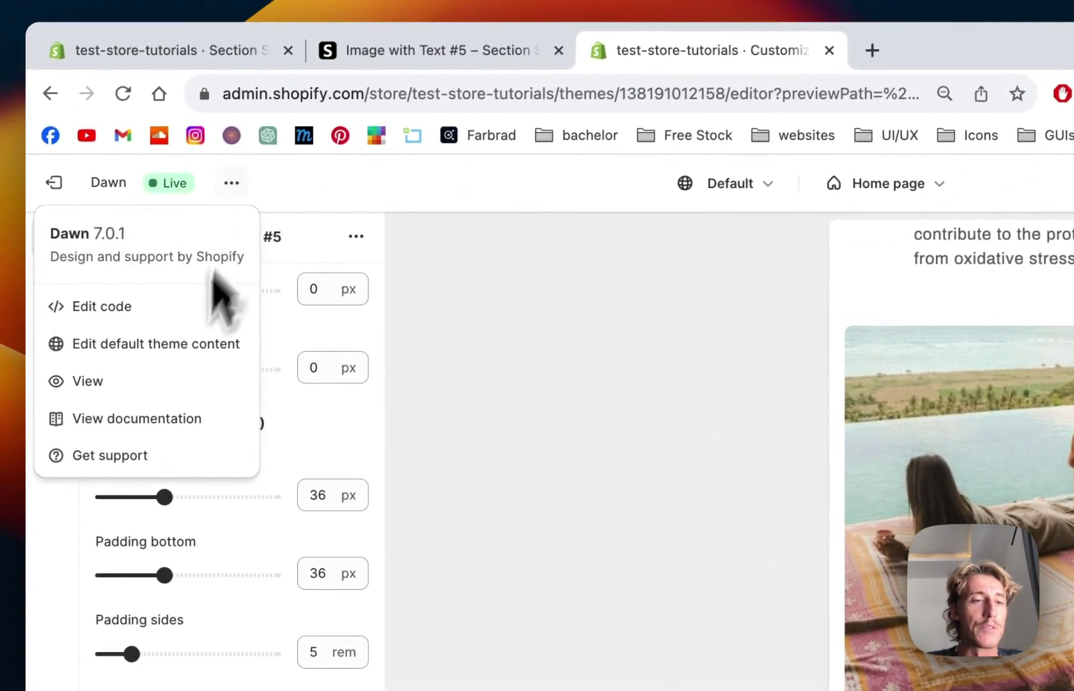
{"action": "left_click", "coordinate": [167, 383]}
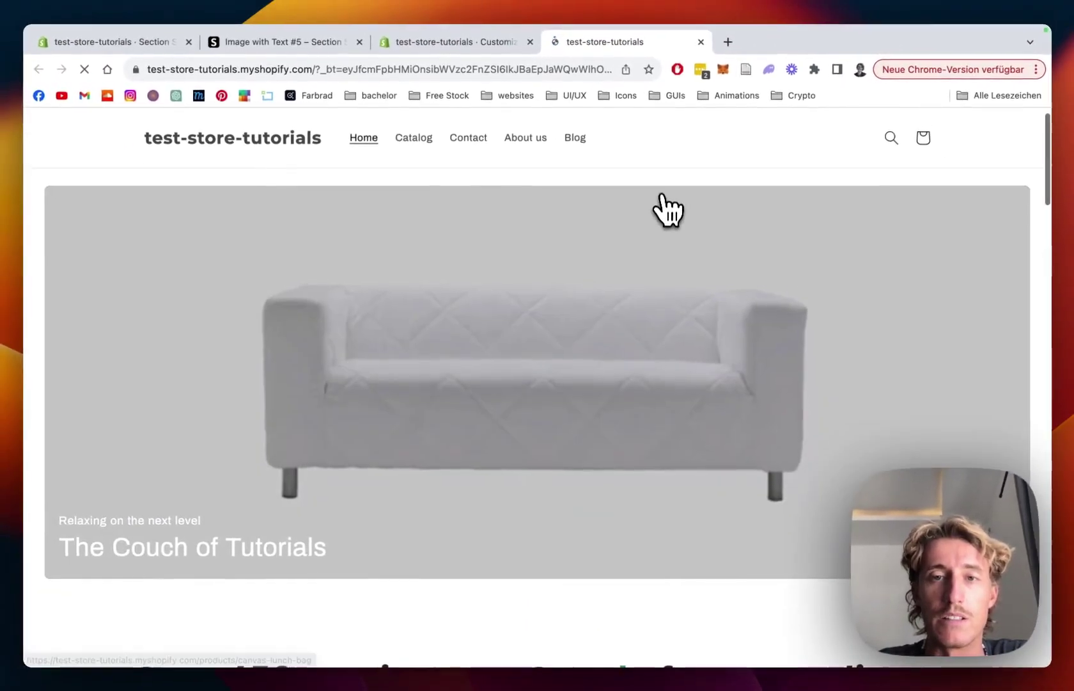
Bring the Image with Text #5 slideshow into view and let it advance to The perfect swim bottoms
{"action": "scroll", "coordinate": [669, 211], "scroll_direction": "down", "scroll_amount": 15}
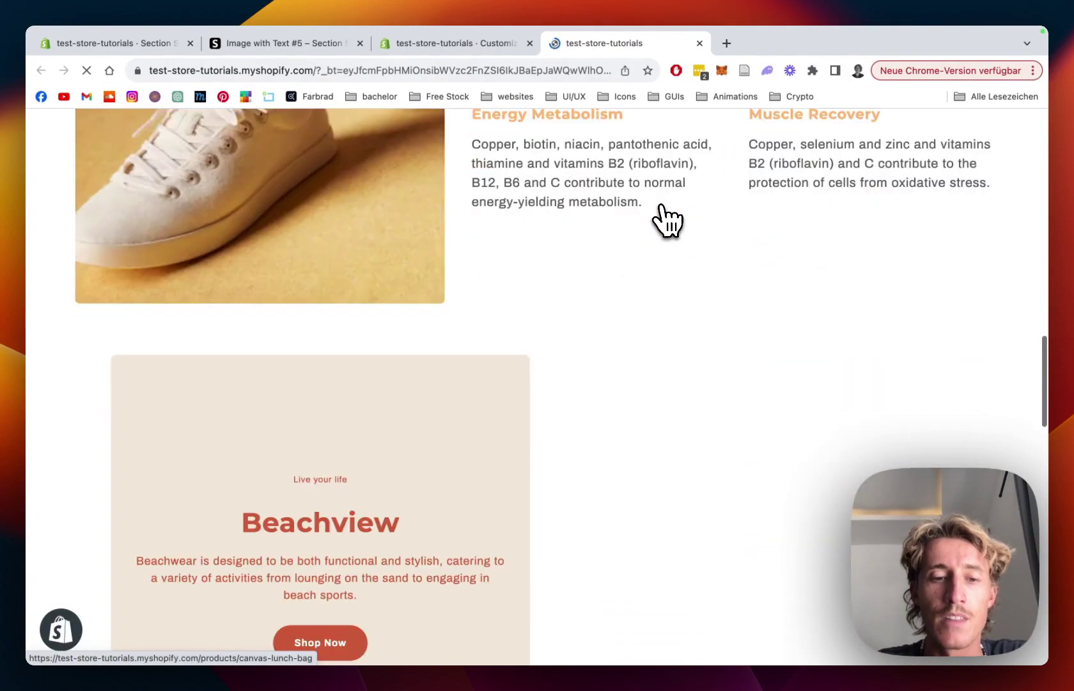
{"action": "scroll", "coordinate": [669, 218], "scroll_direction": "down", "scroll_amount": 4}
{"action": "scroll", "coordinate": [669, 217], "scroll_direction": "up", "scroll_amount": 1}
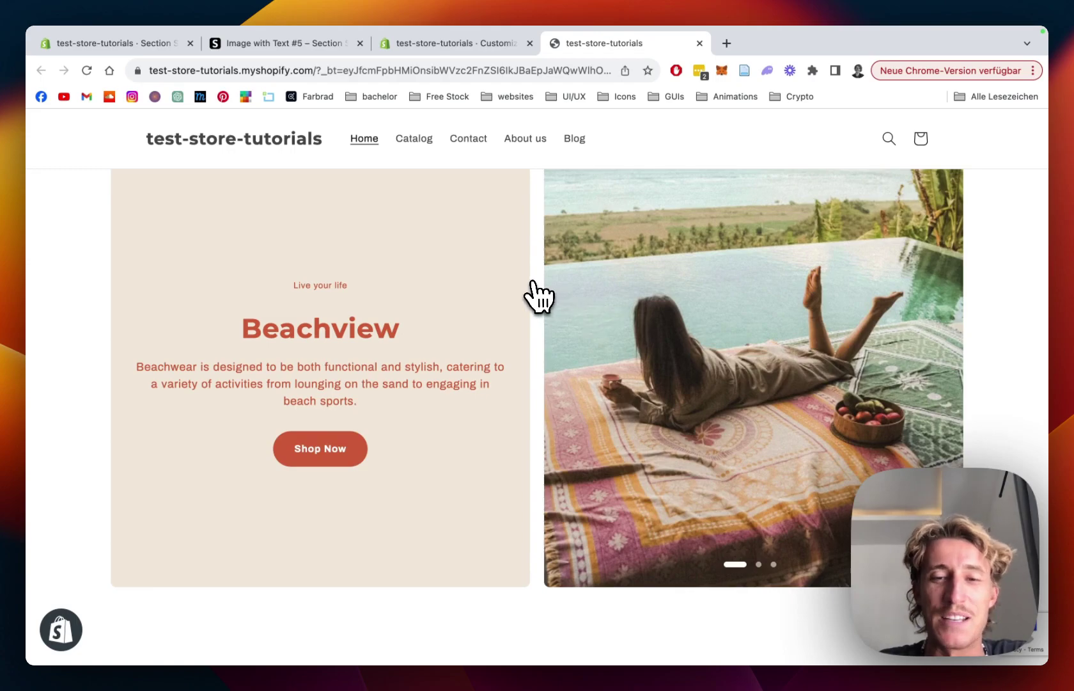
{"action": "scroll", "coordinate": [536, 295], "scroll_direction": "up", "scroll_amount": 1}
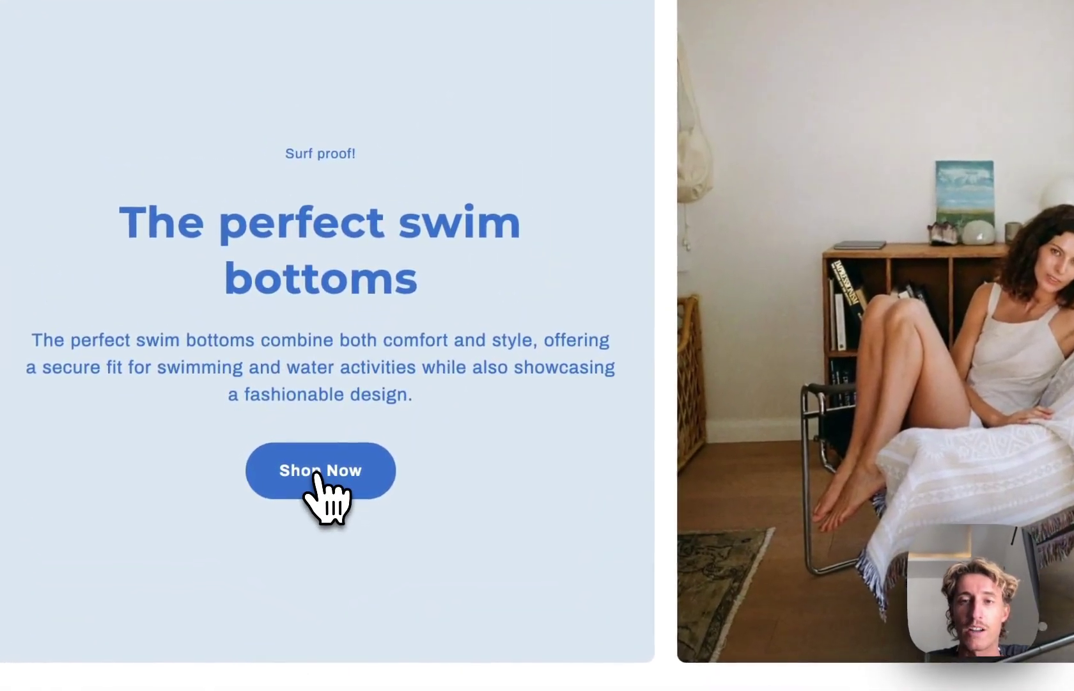
Follow the swim bottoms Shop Now link to Ayres Chambray, then return home to the slideshow
{"action": "left_click", "coordinate": [318, 474]}
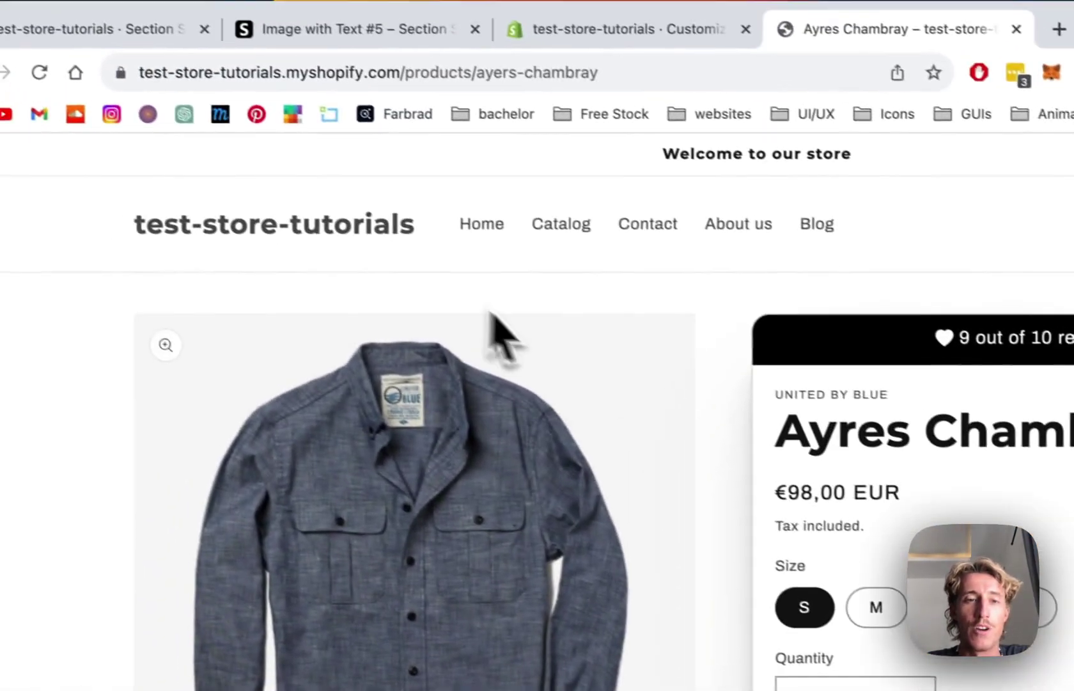
{"action": "left_click", "coordinate": [393, 228]}
{"action": "scroll", "coordinate": [781, 406], "scroll_direction": "down", "scroll_amount": 15}
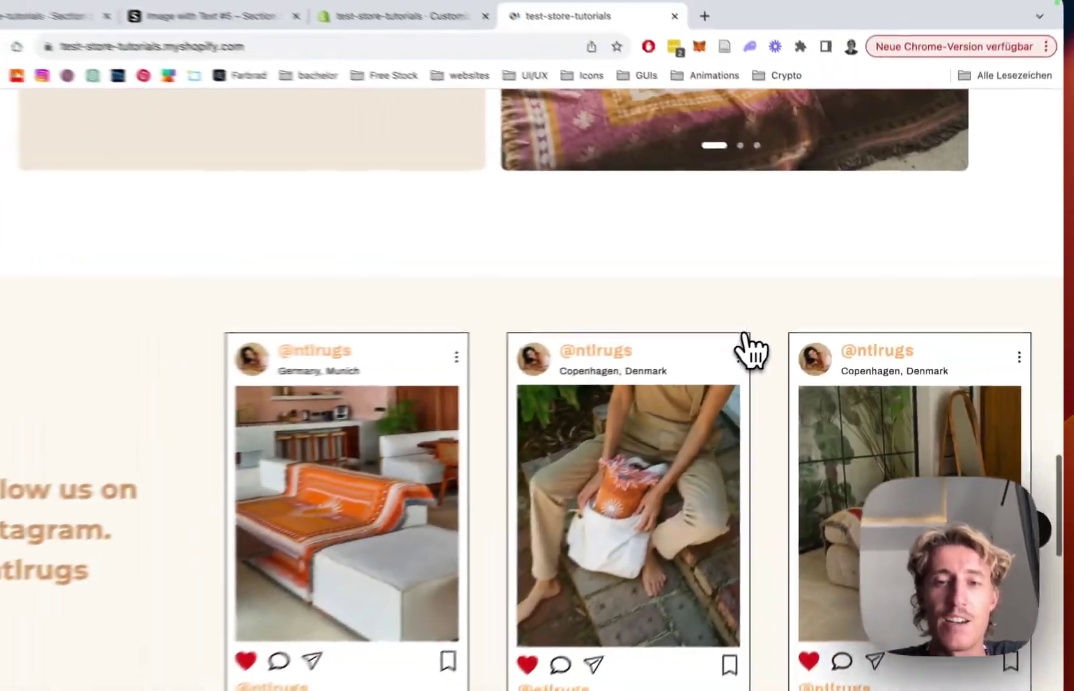
{"action": "scroll", "coordinate": [764, 342], "scroll_direction": "up", "scroll_amount": 5}
{"action": "scroll", "coordinate": [766, 342], "scroll_direction": "down", "scroll_amount": 3}
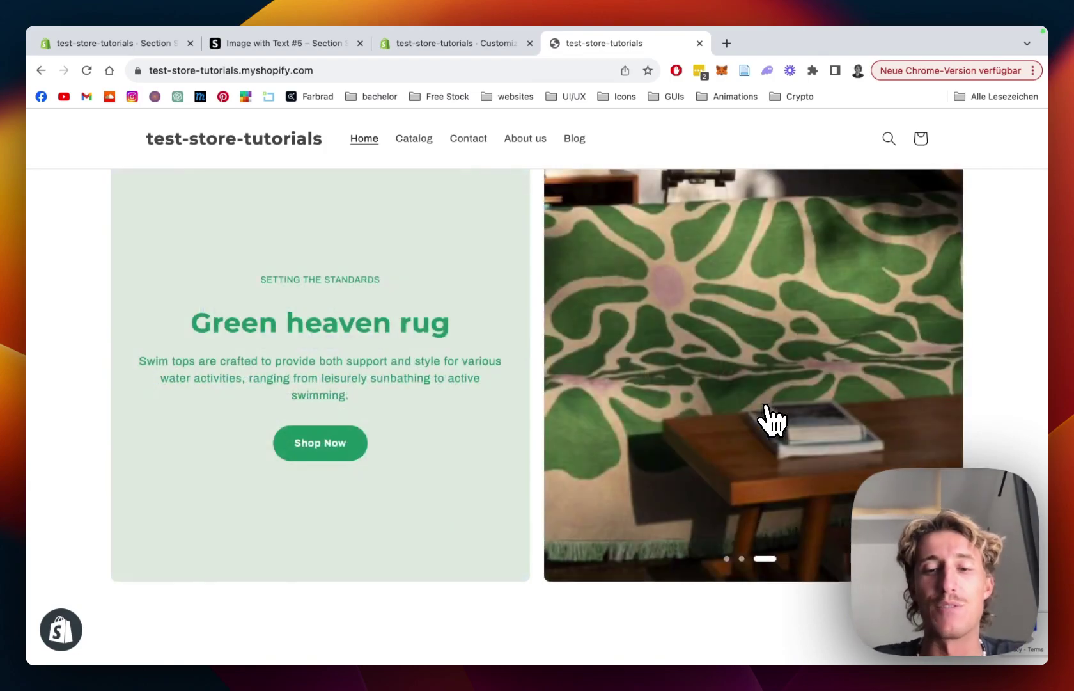
{"action": "scroll", "coordinate": [772, 419], "scroll_direction": "up", "scroll_amount": 1}
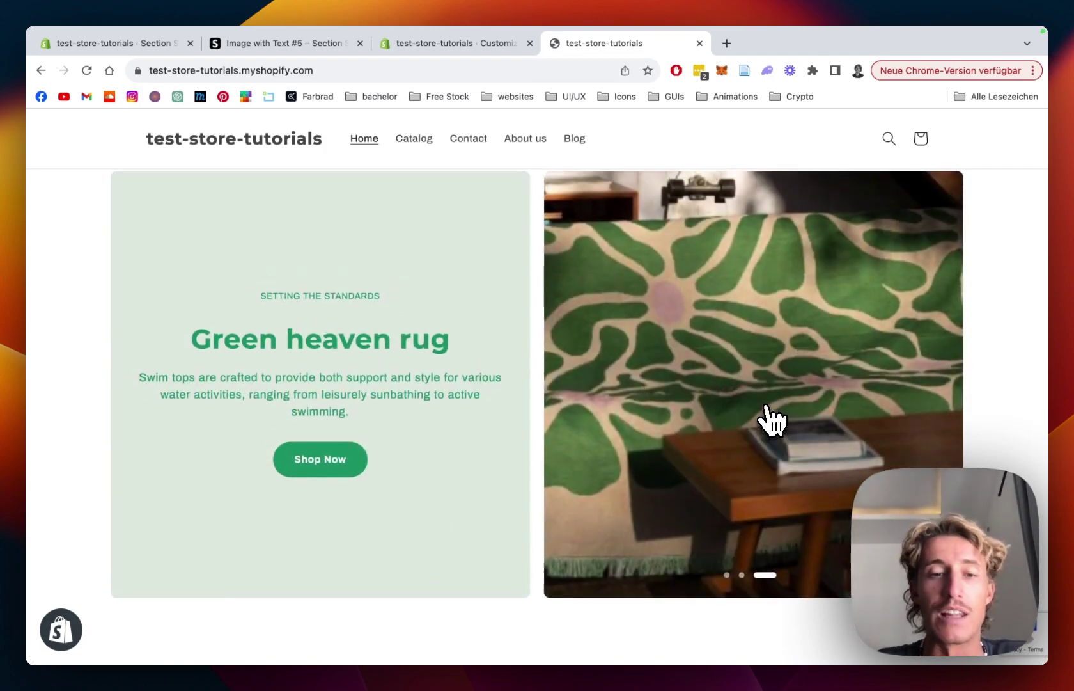